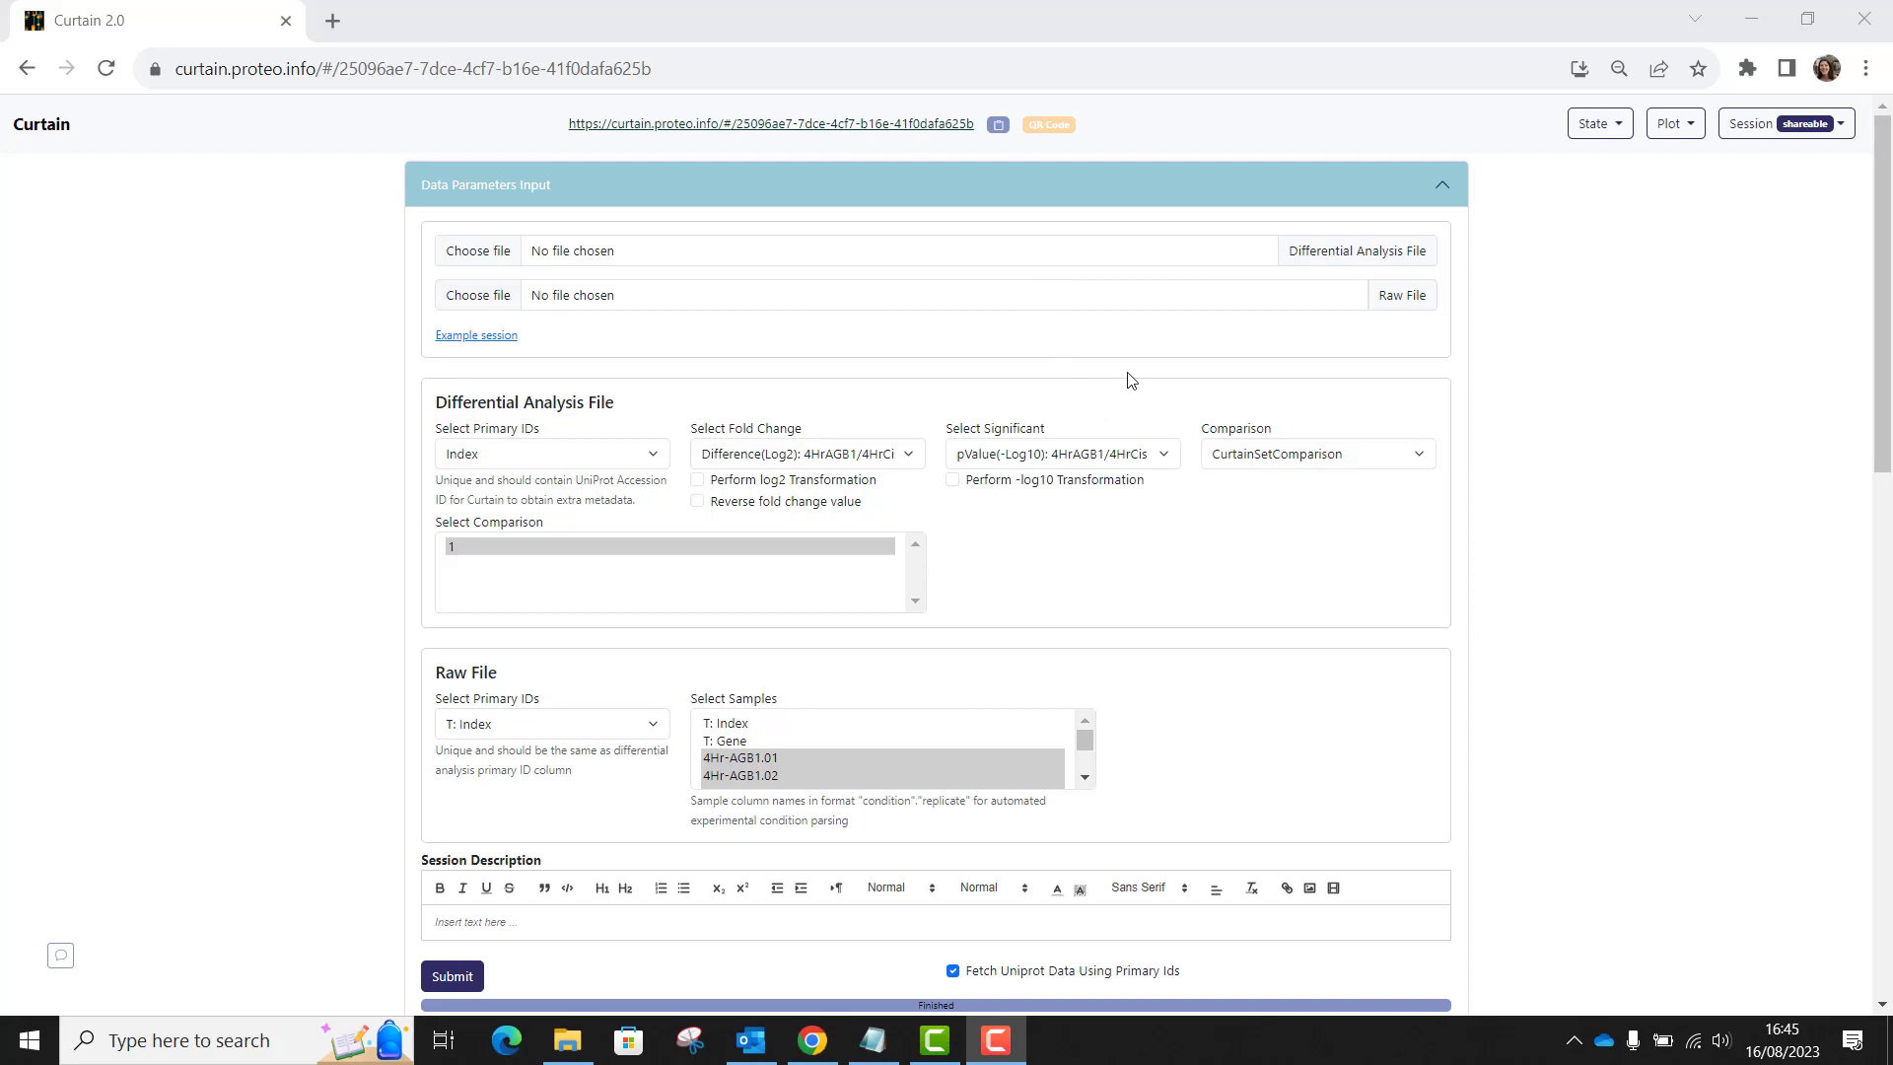
View the correlation matrix comparing all samples, including its full axis labels, and close it.
scroll(1082, 438, down, 10)
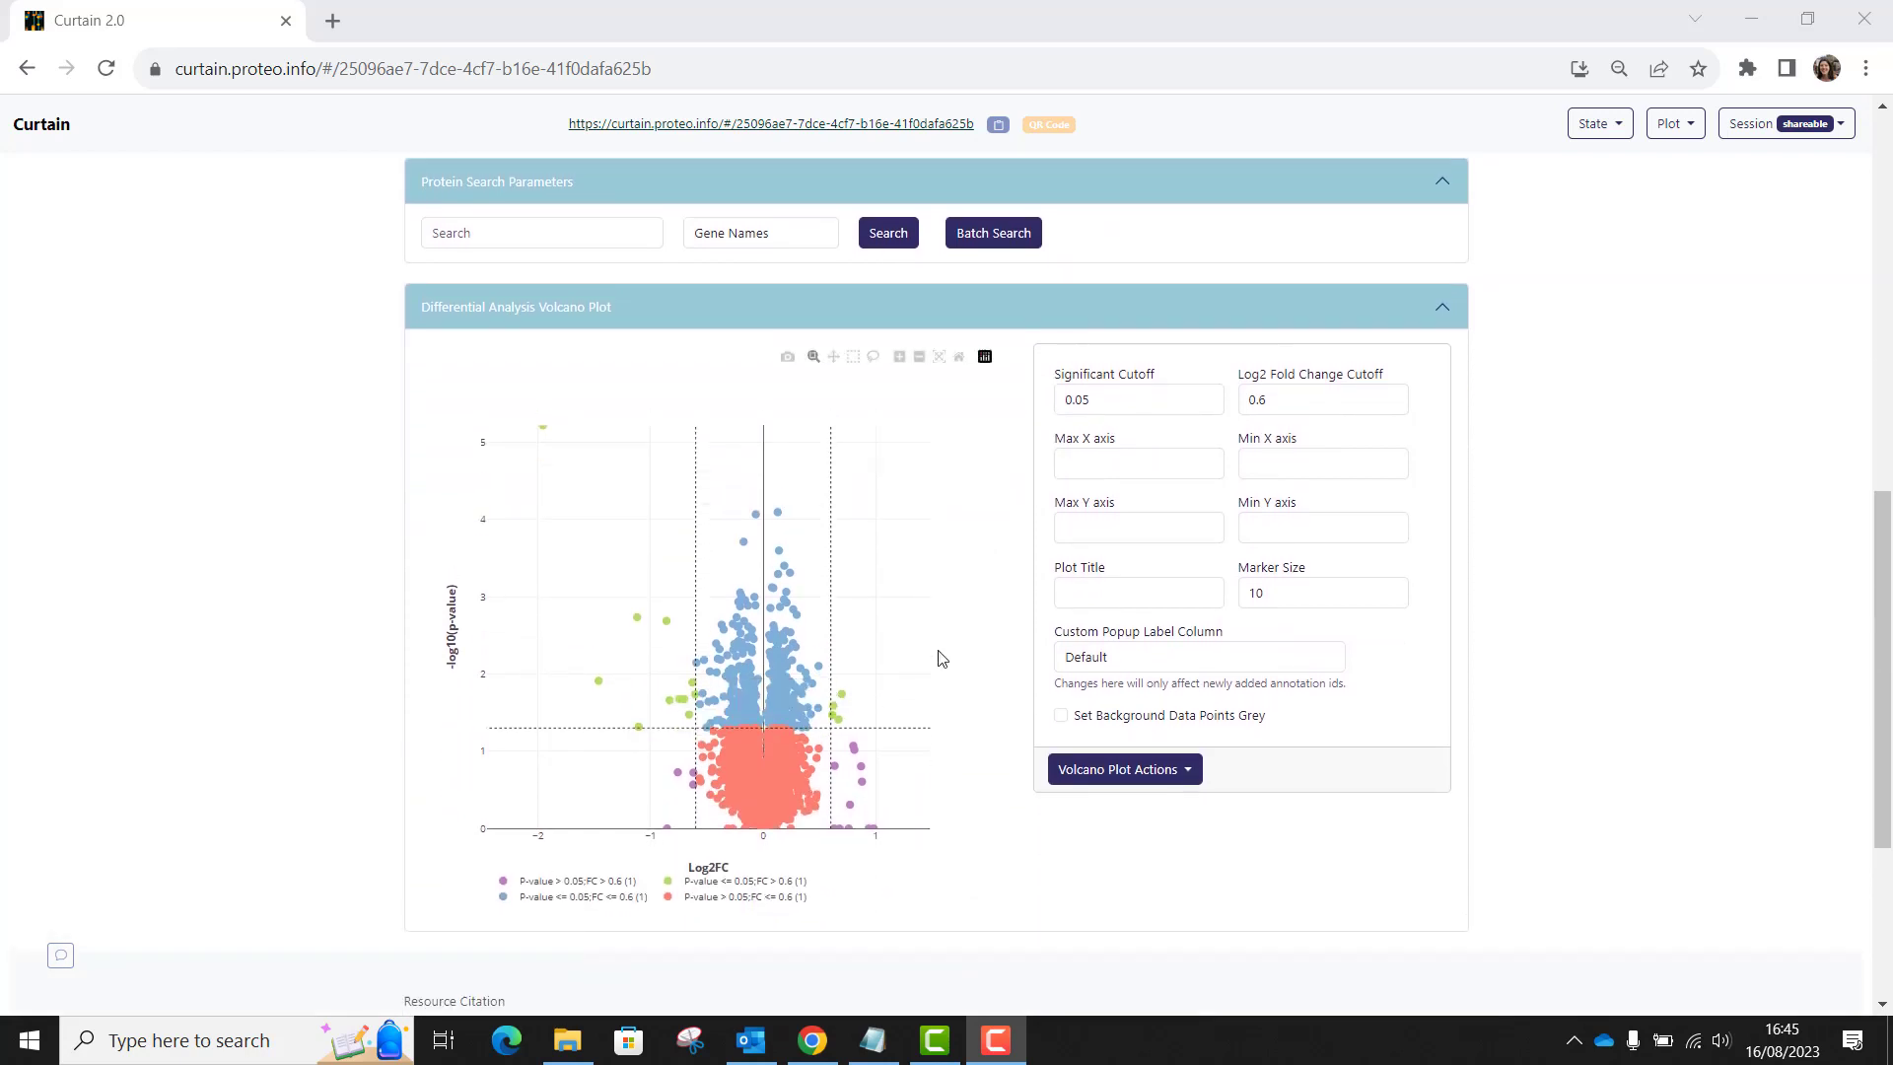
scroll(937, 654, up, 10)
scroll(938, 657, up, 1)
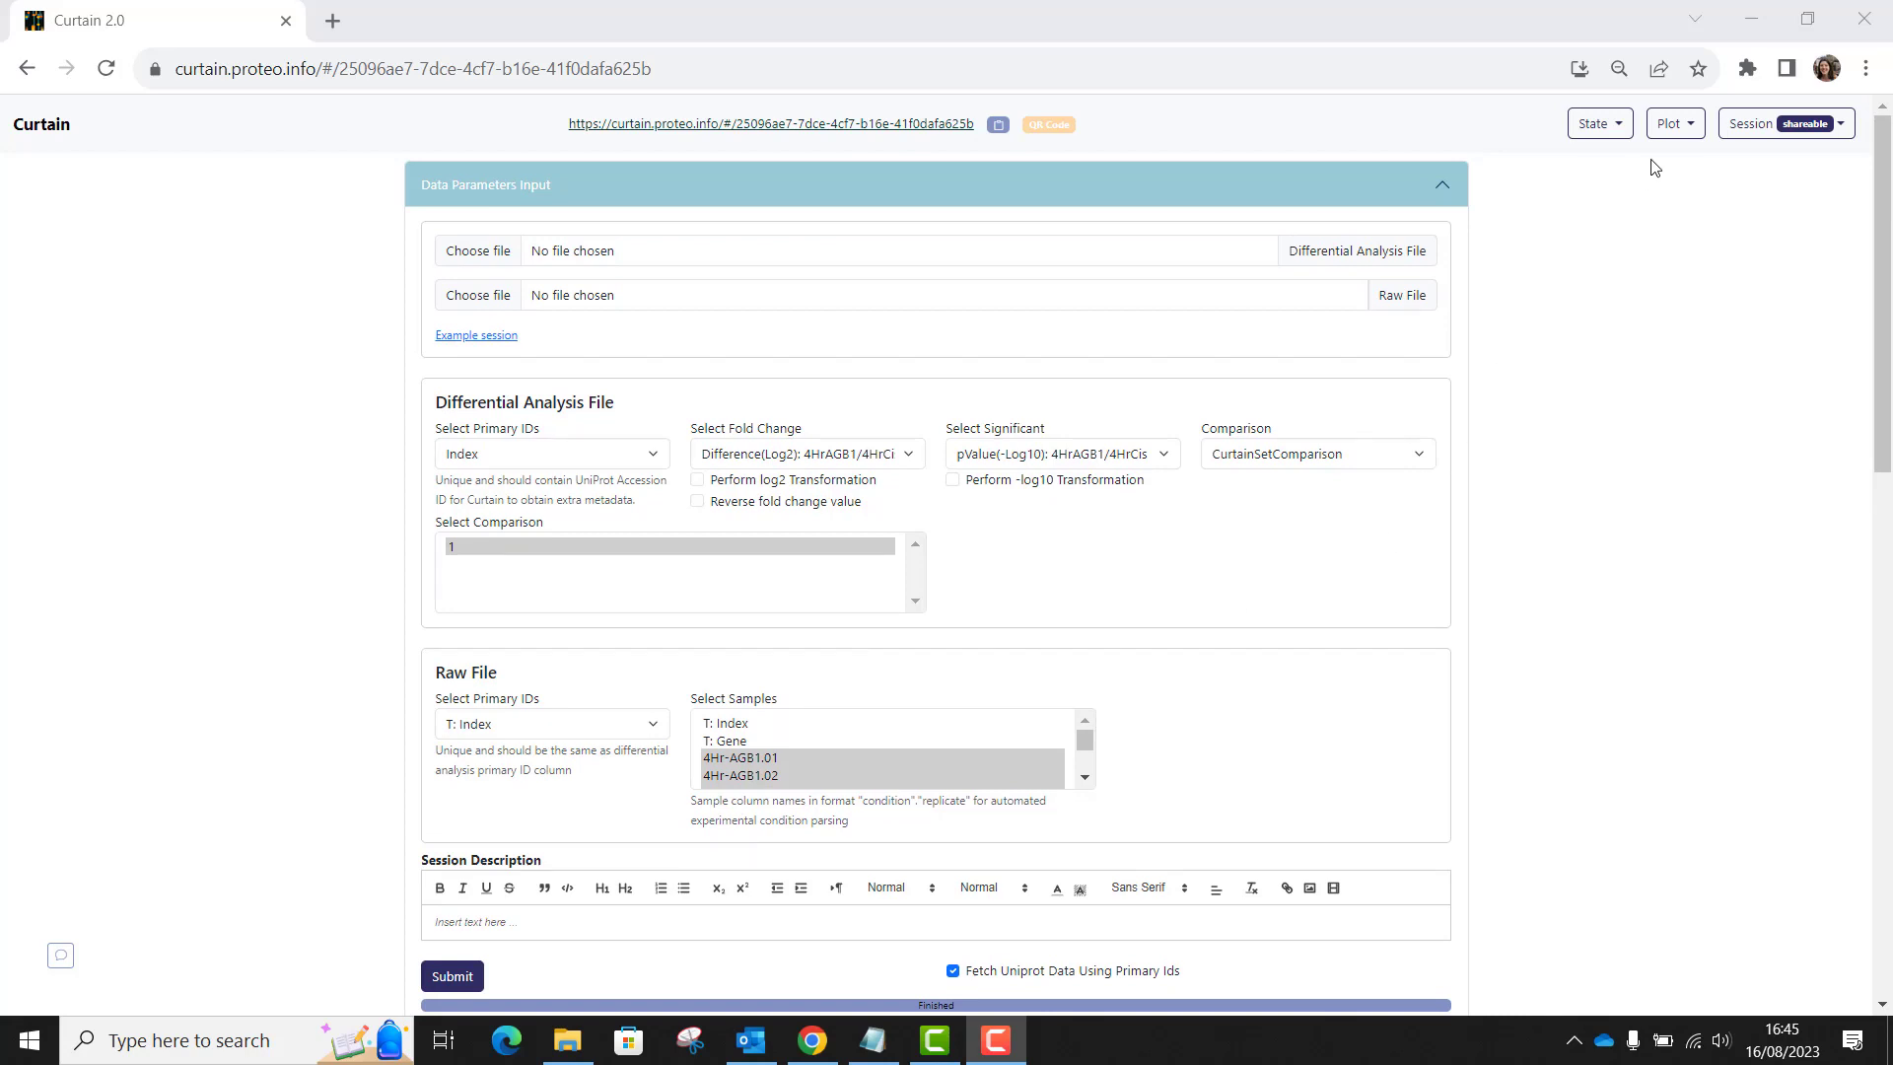
click(1677, 124)
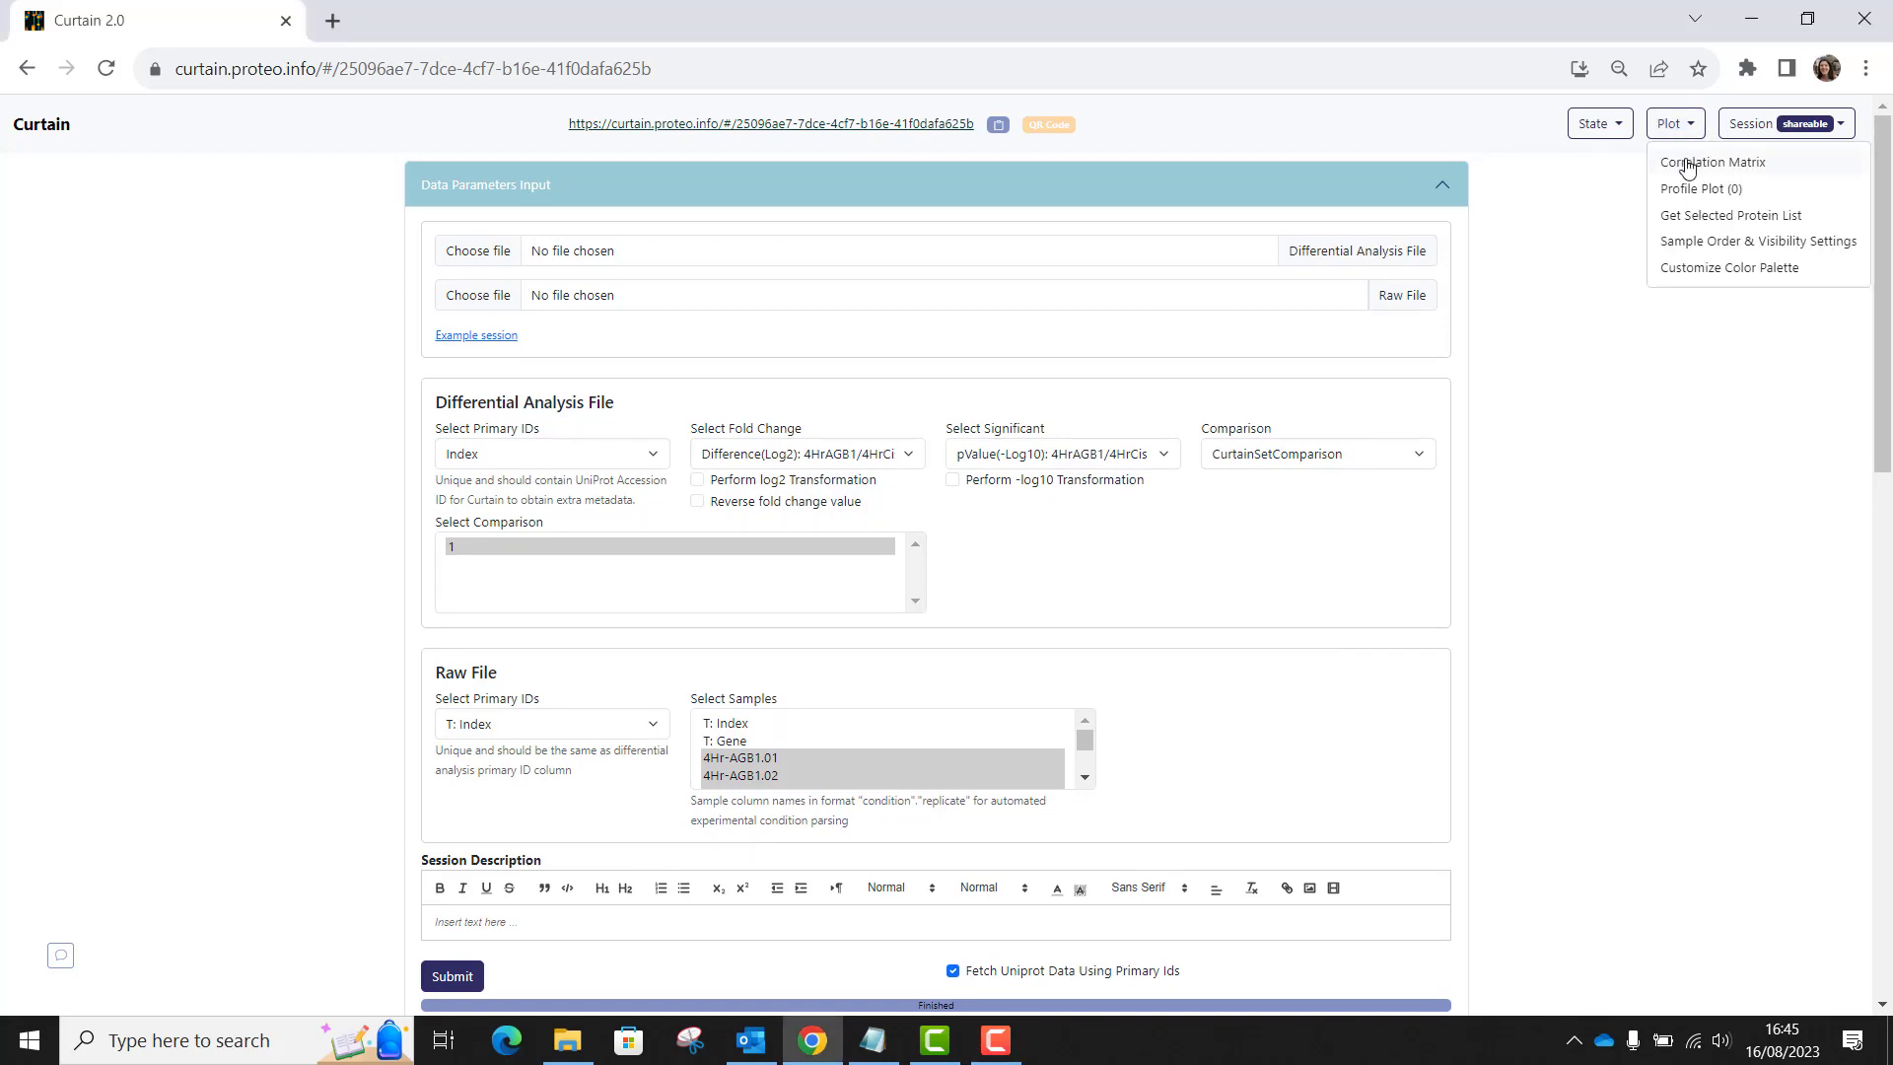
click(1688, 163)
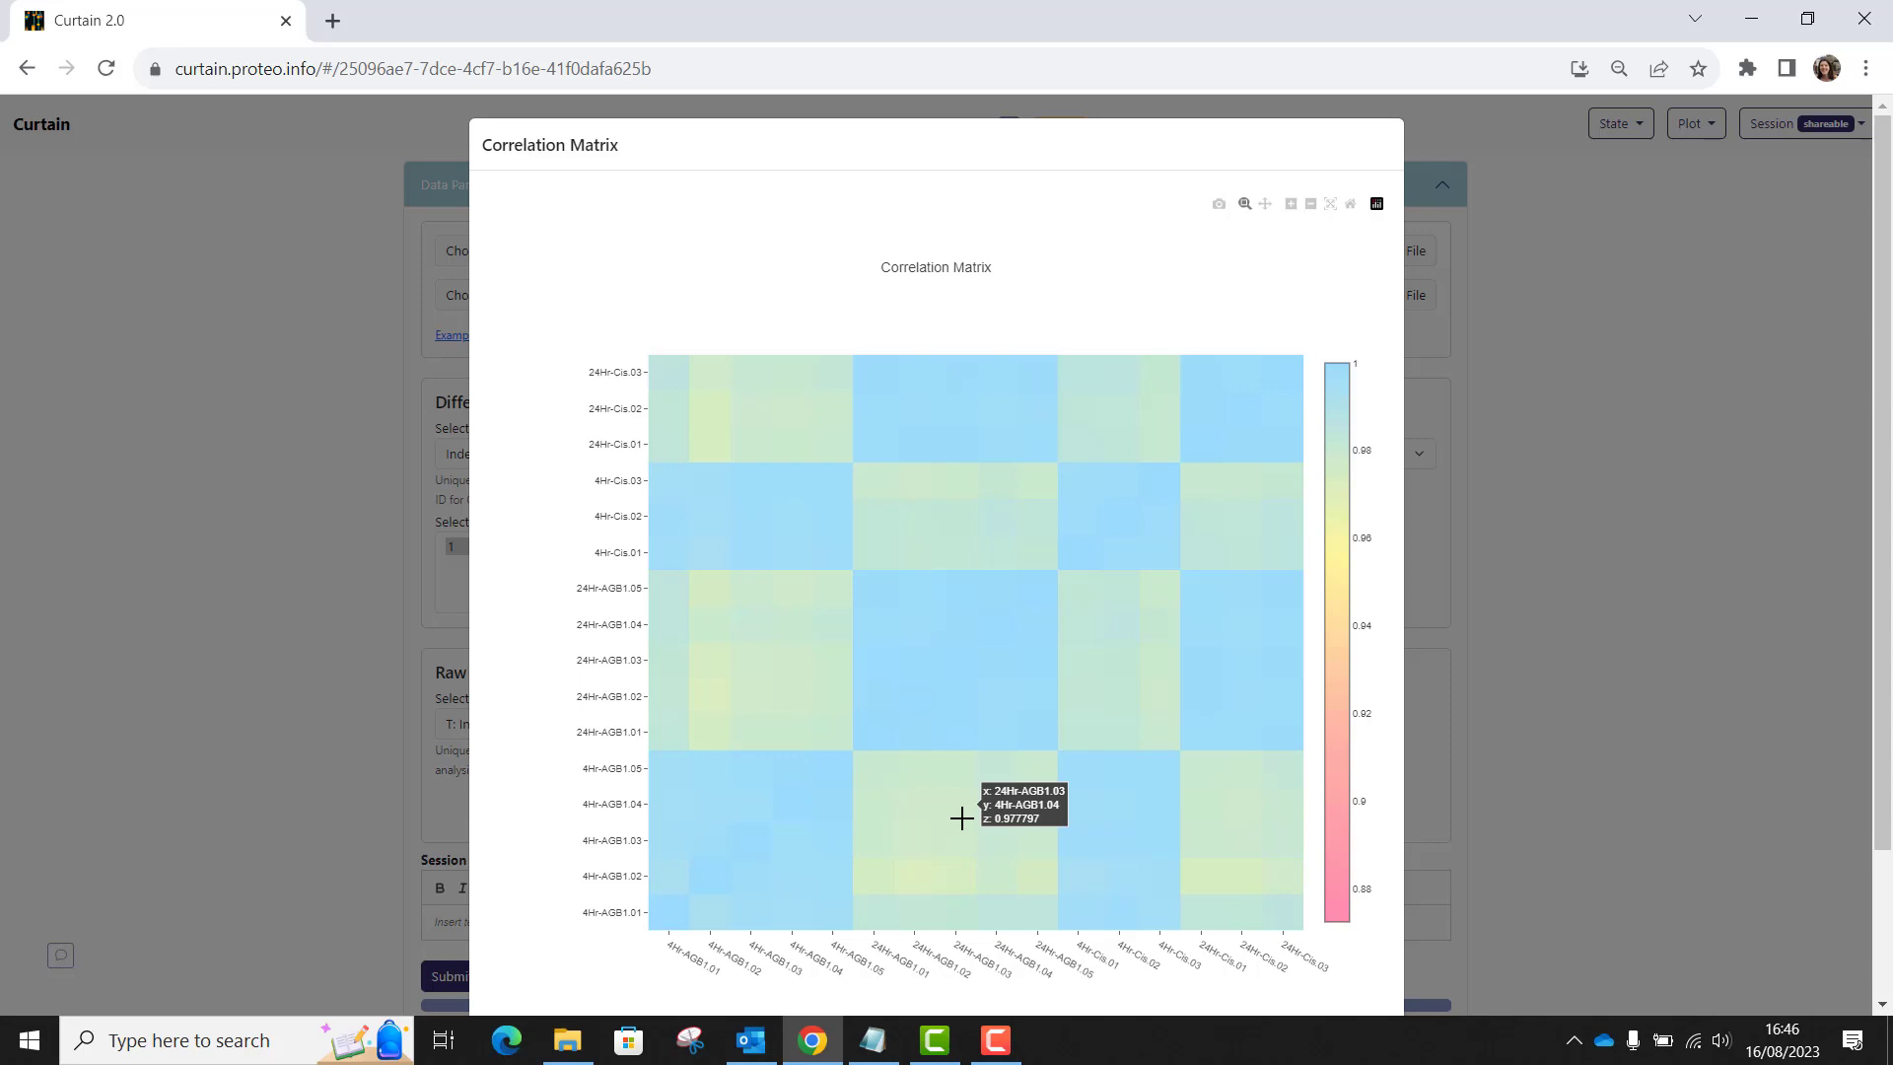
scroll(1118, 838, down, 2)
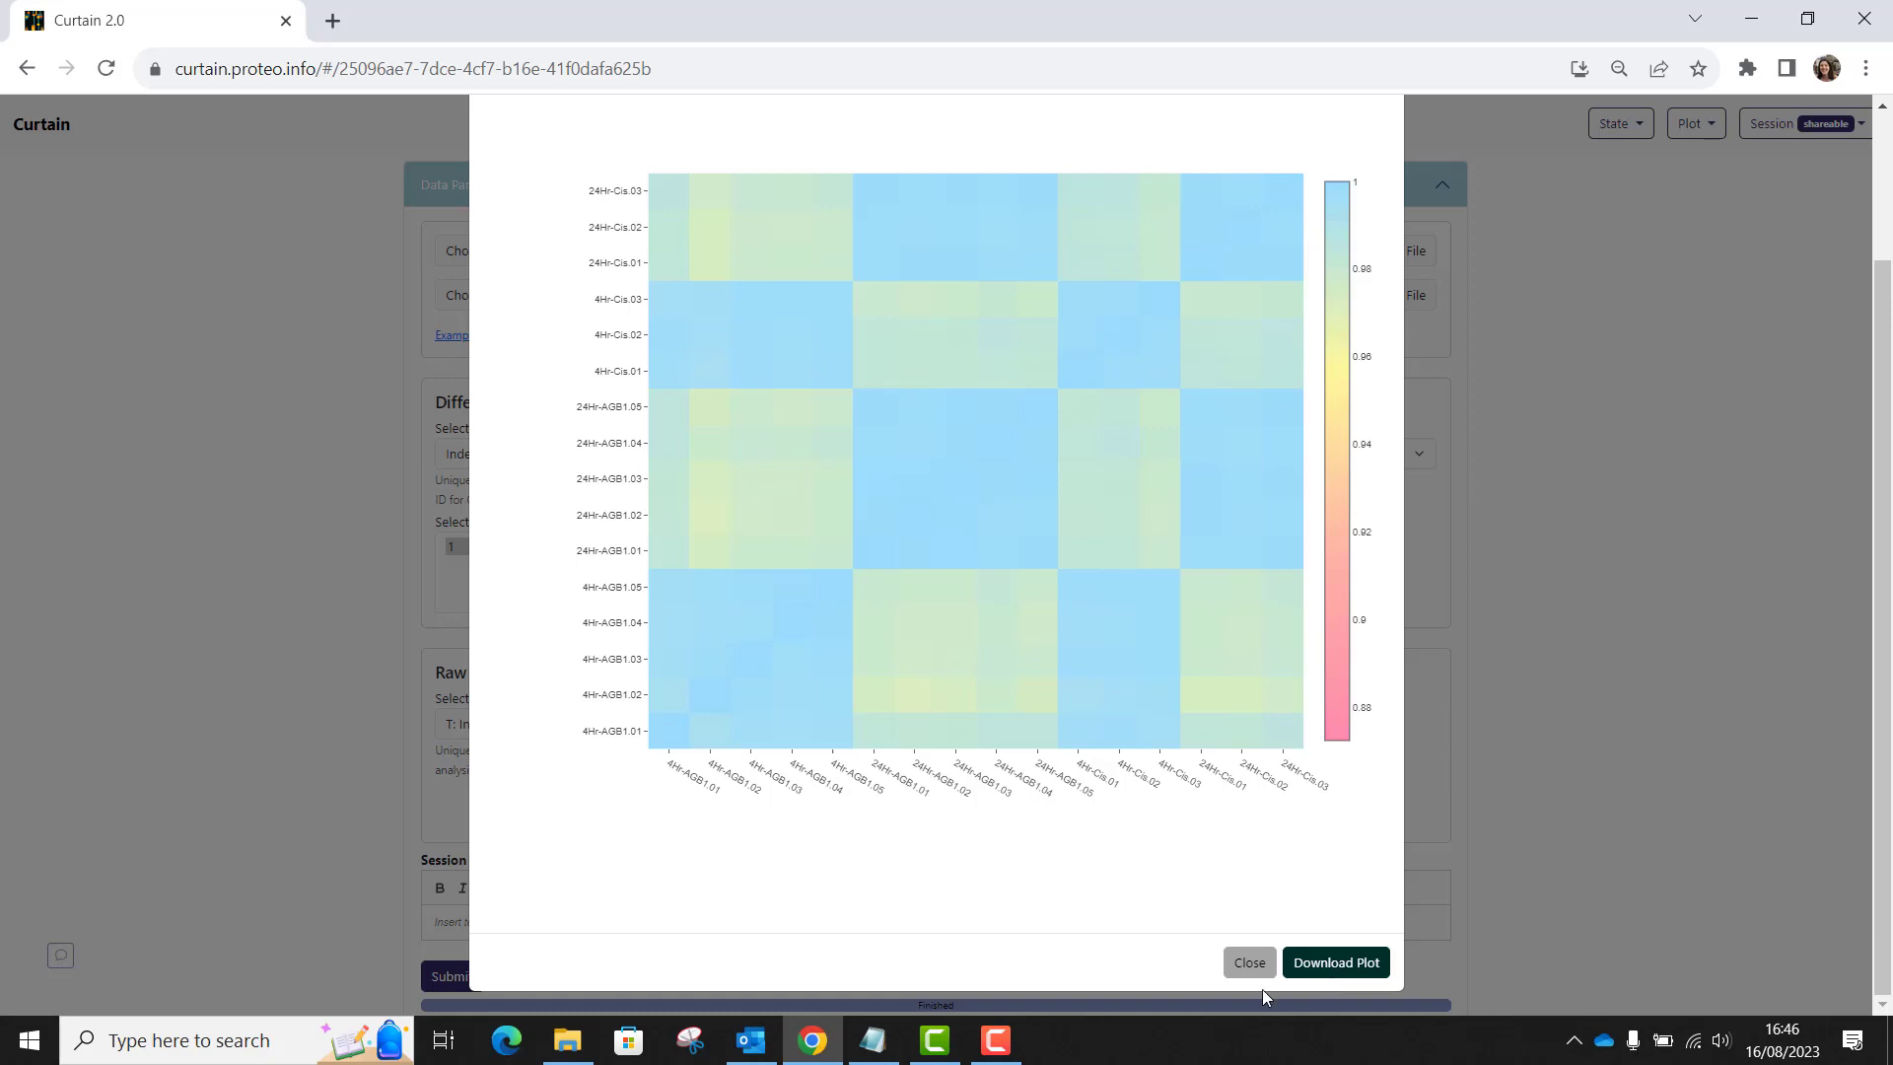
click(1251, 963)
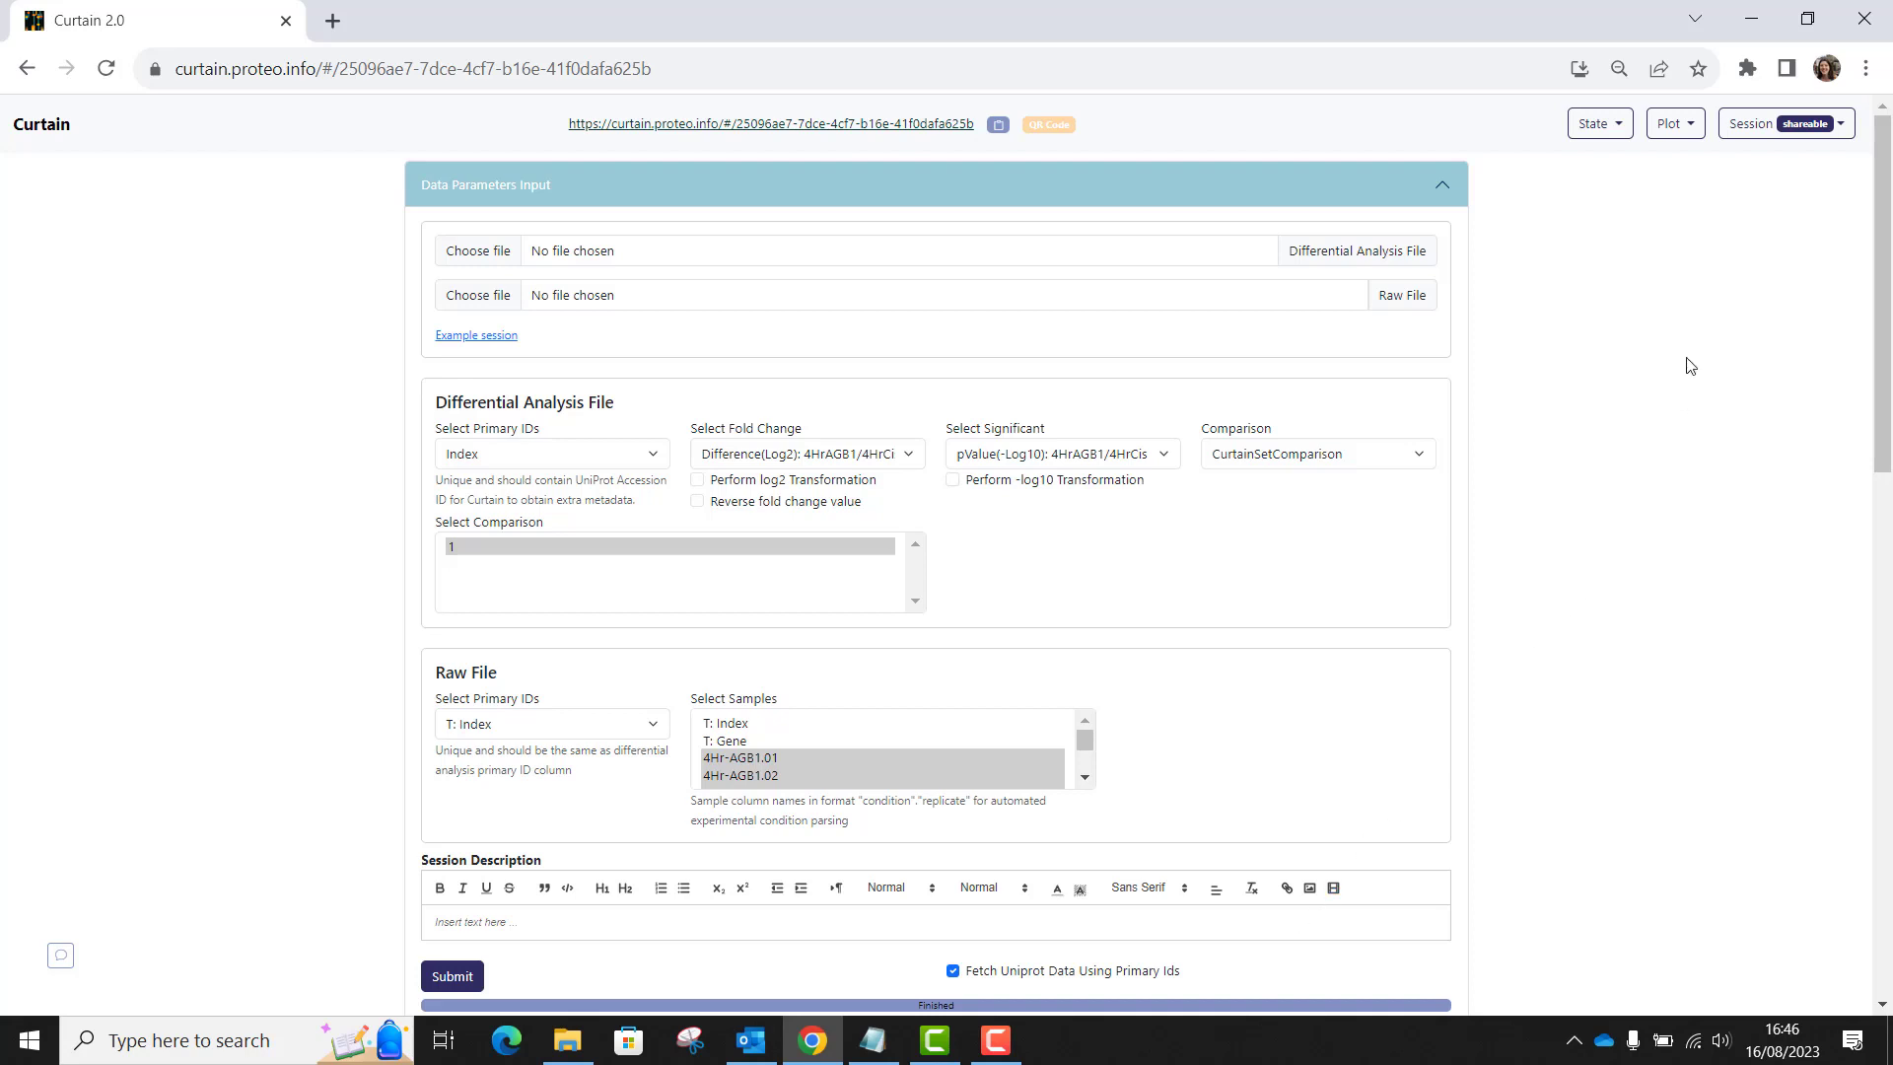
View the profile plot of the sample intensity distributions with no proteins included, and close it.
click(1687, 129)
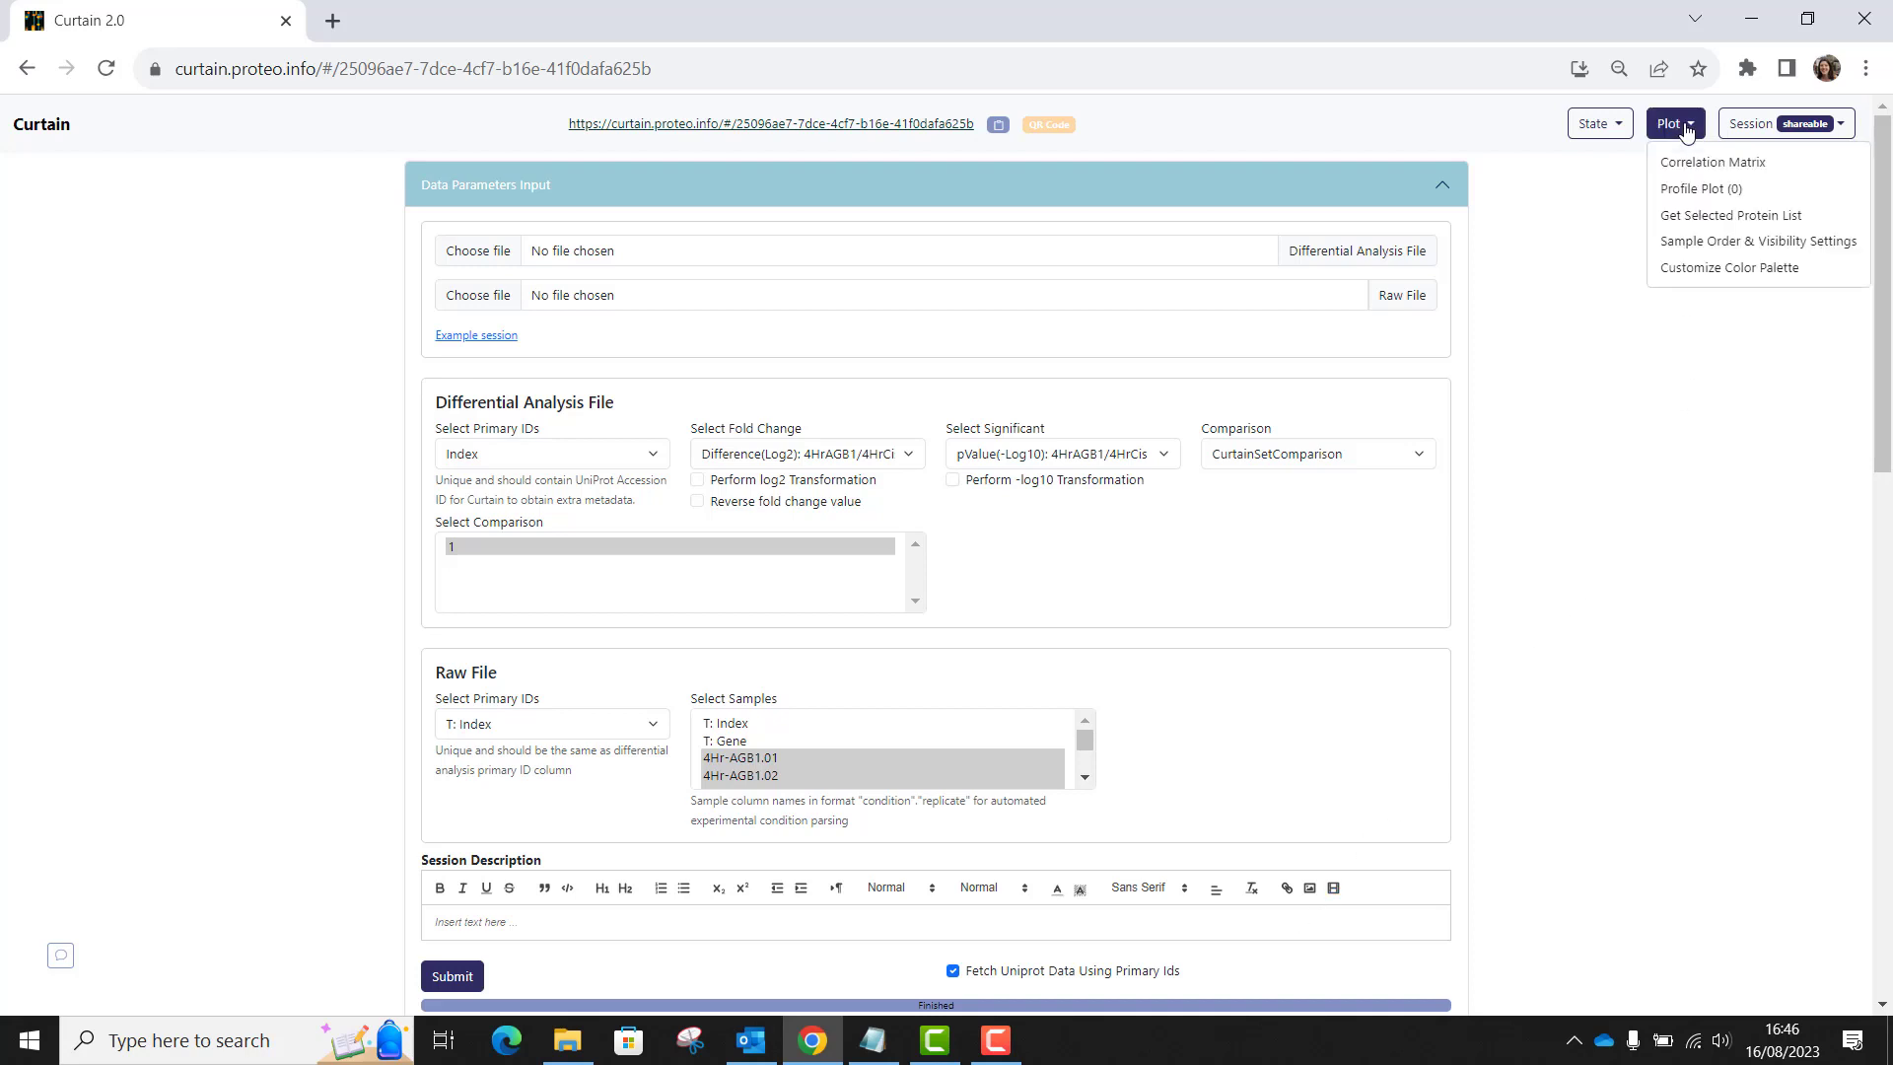
click(1690, 196)
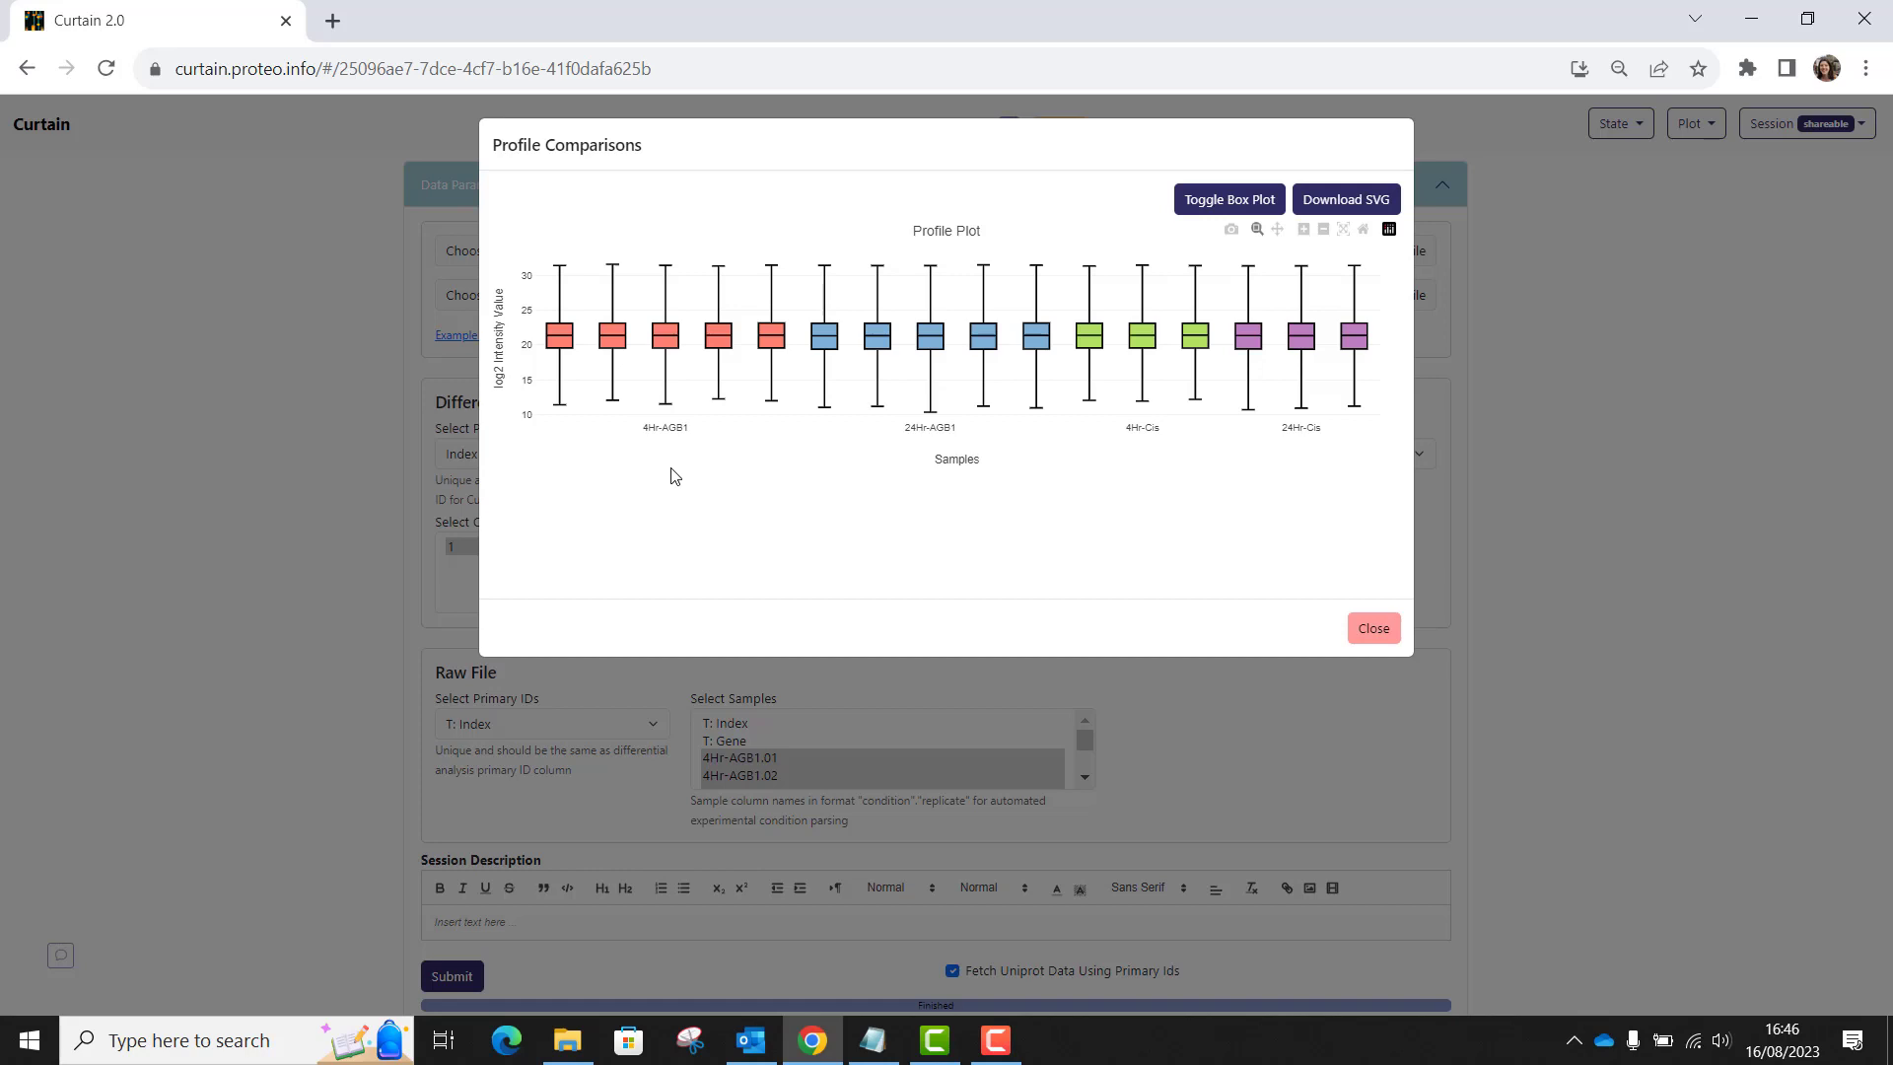
mouse_move(781, 345)
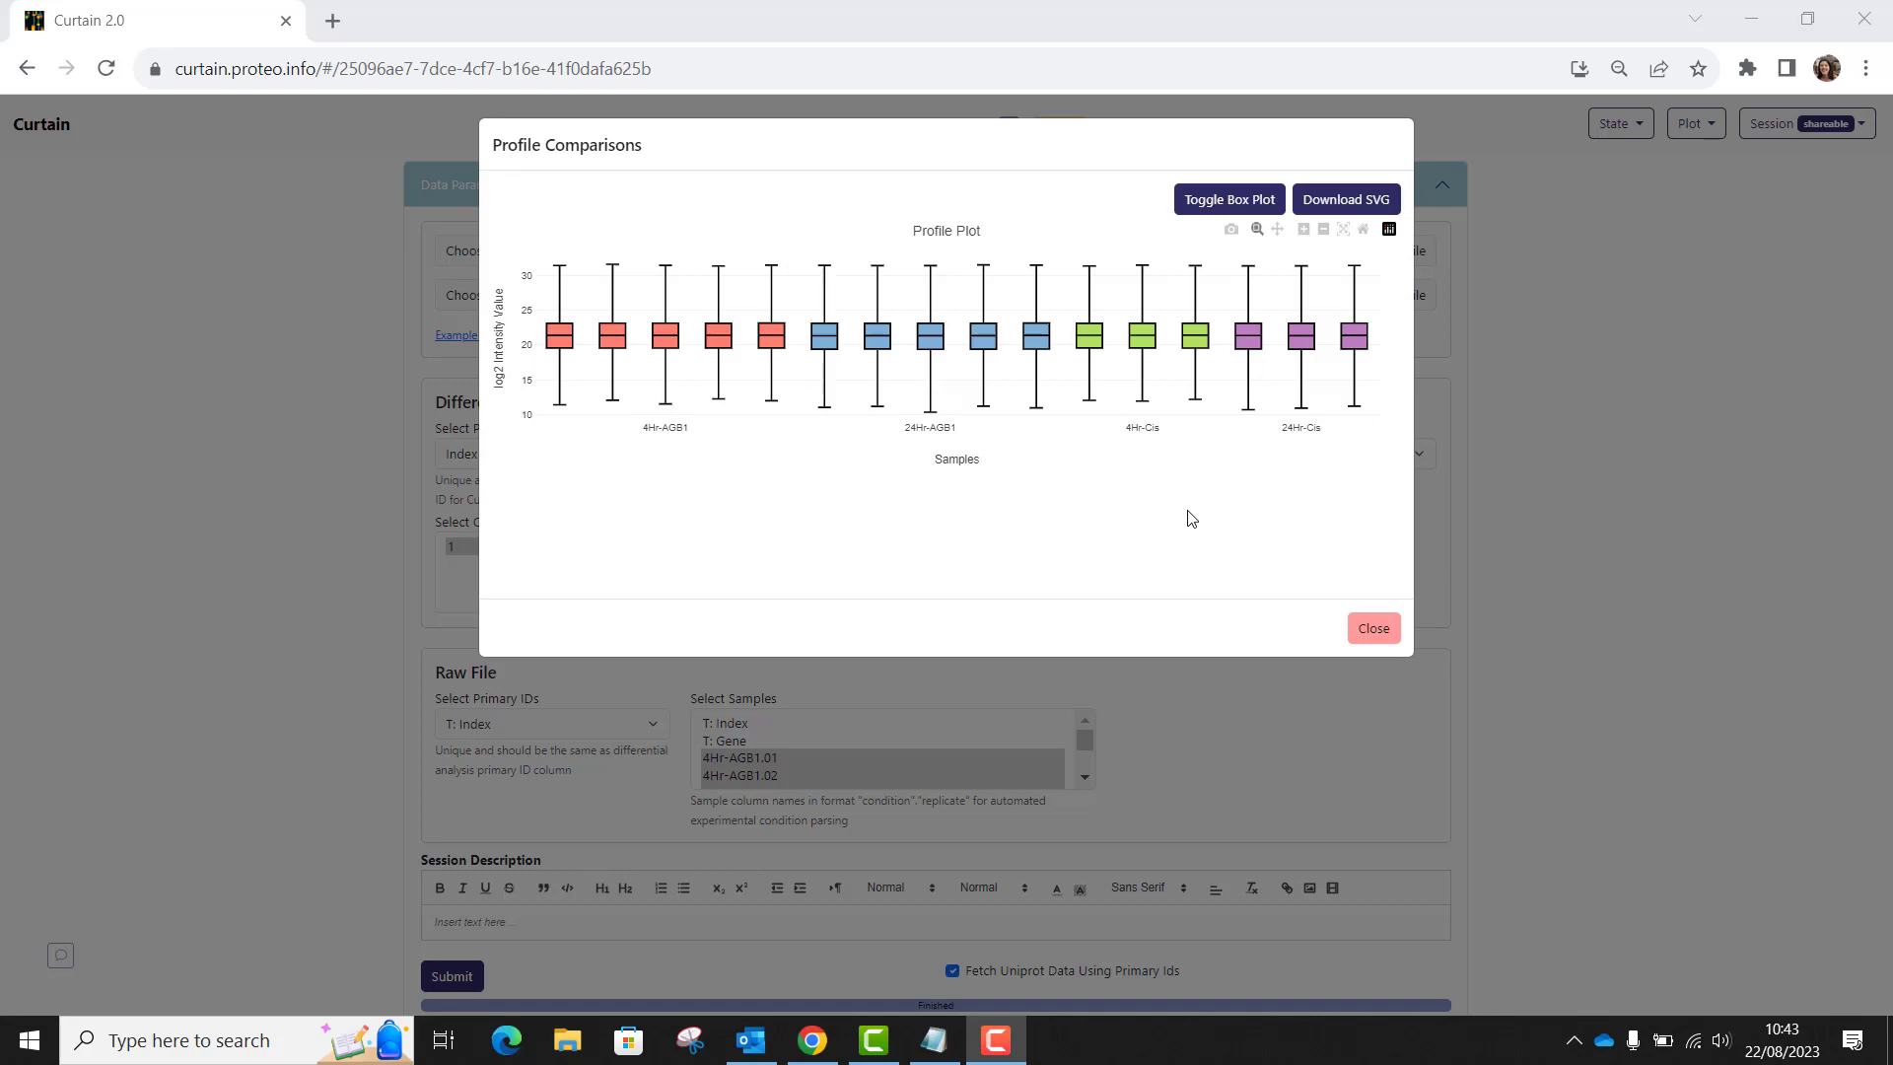
click(1373, 631)
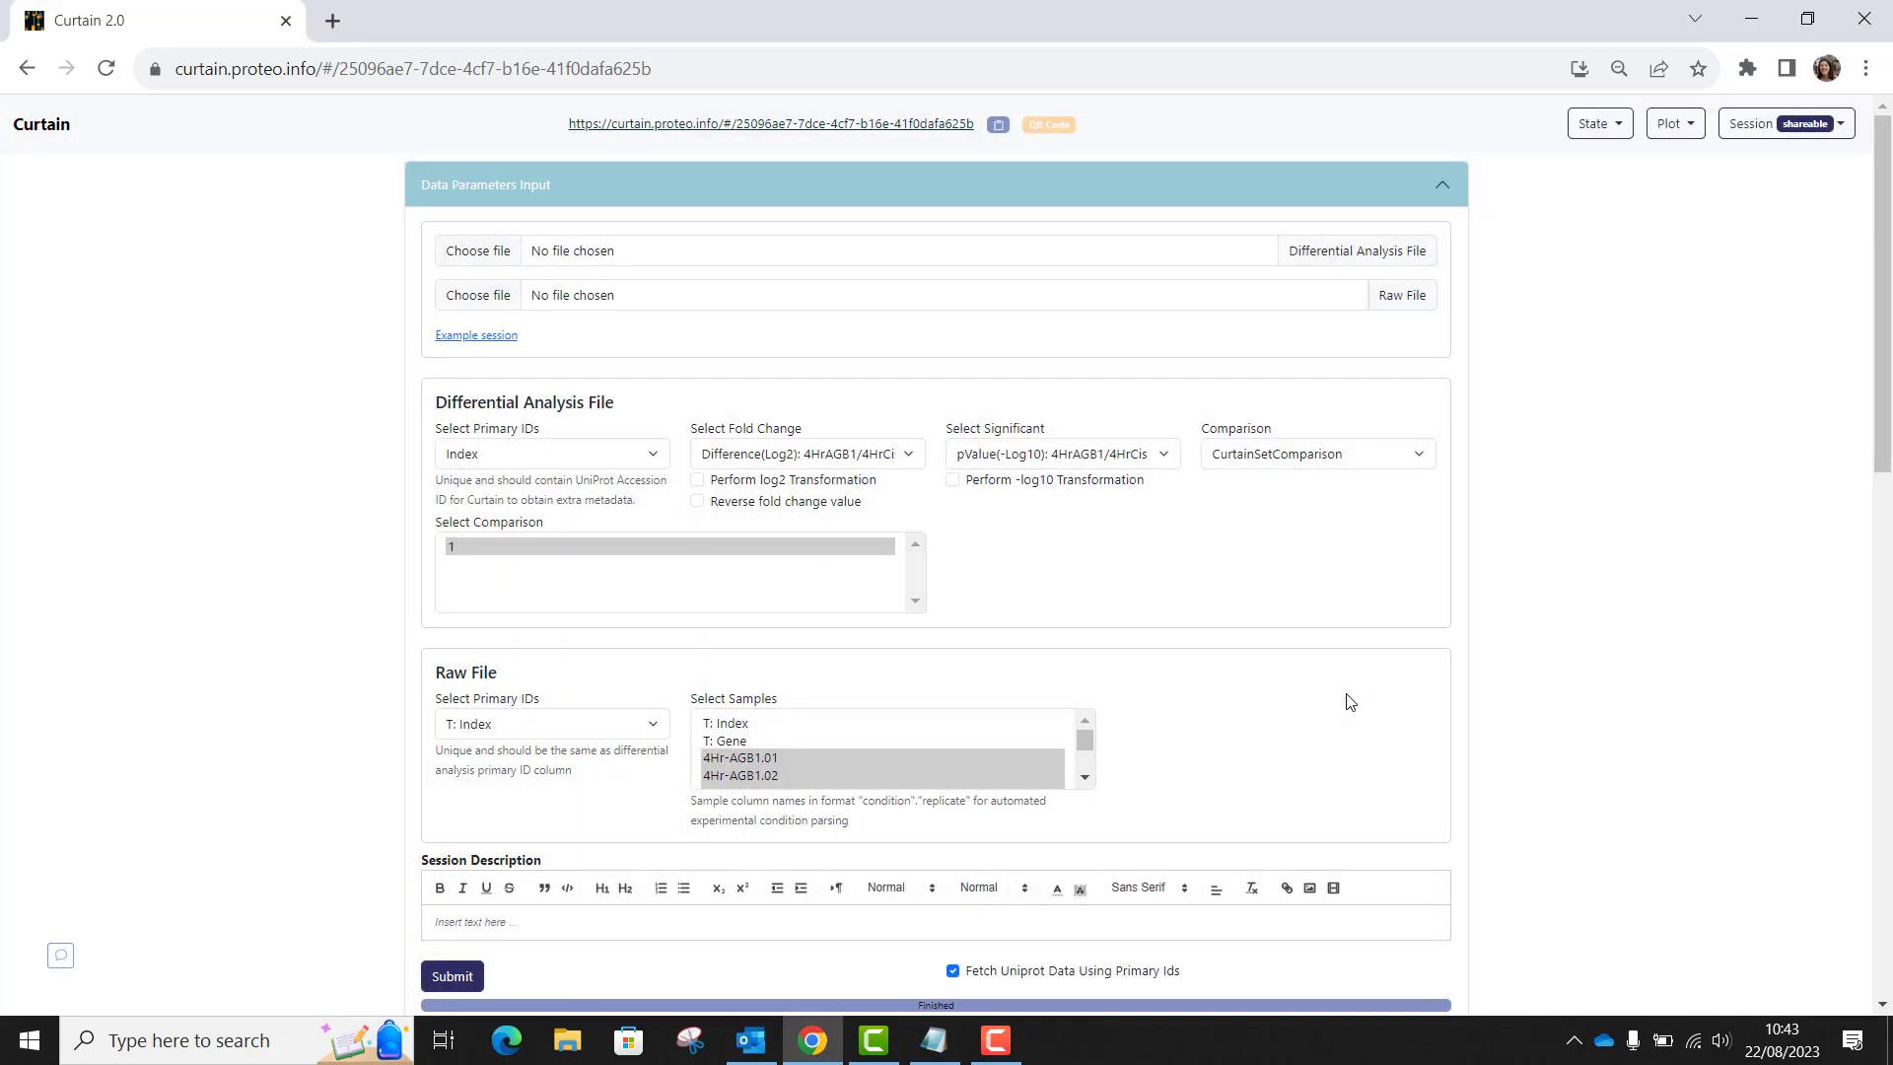
Select the PPM1H data point near Log2FC -2 with the highest significance on the volcano plot.
scroll(1350, 701, down, 5)
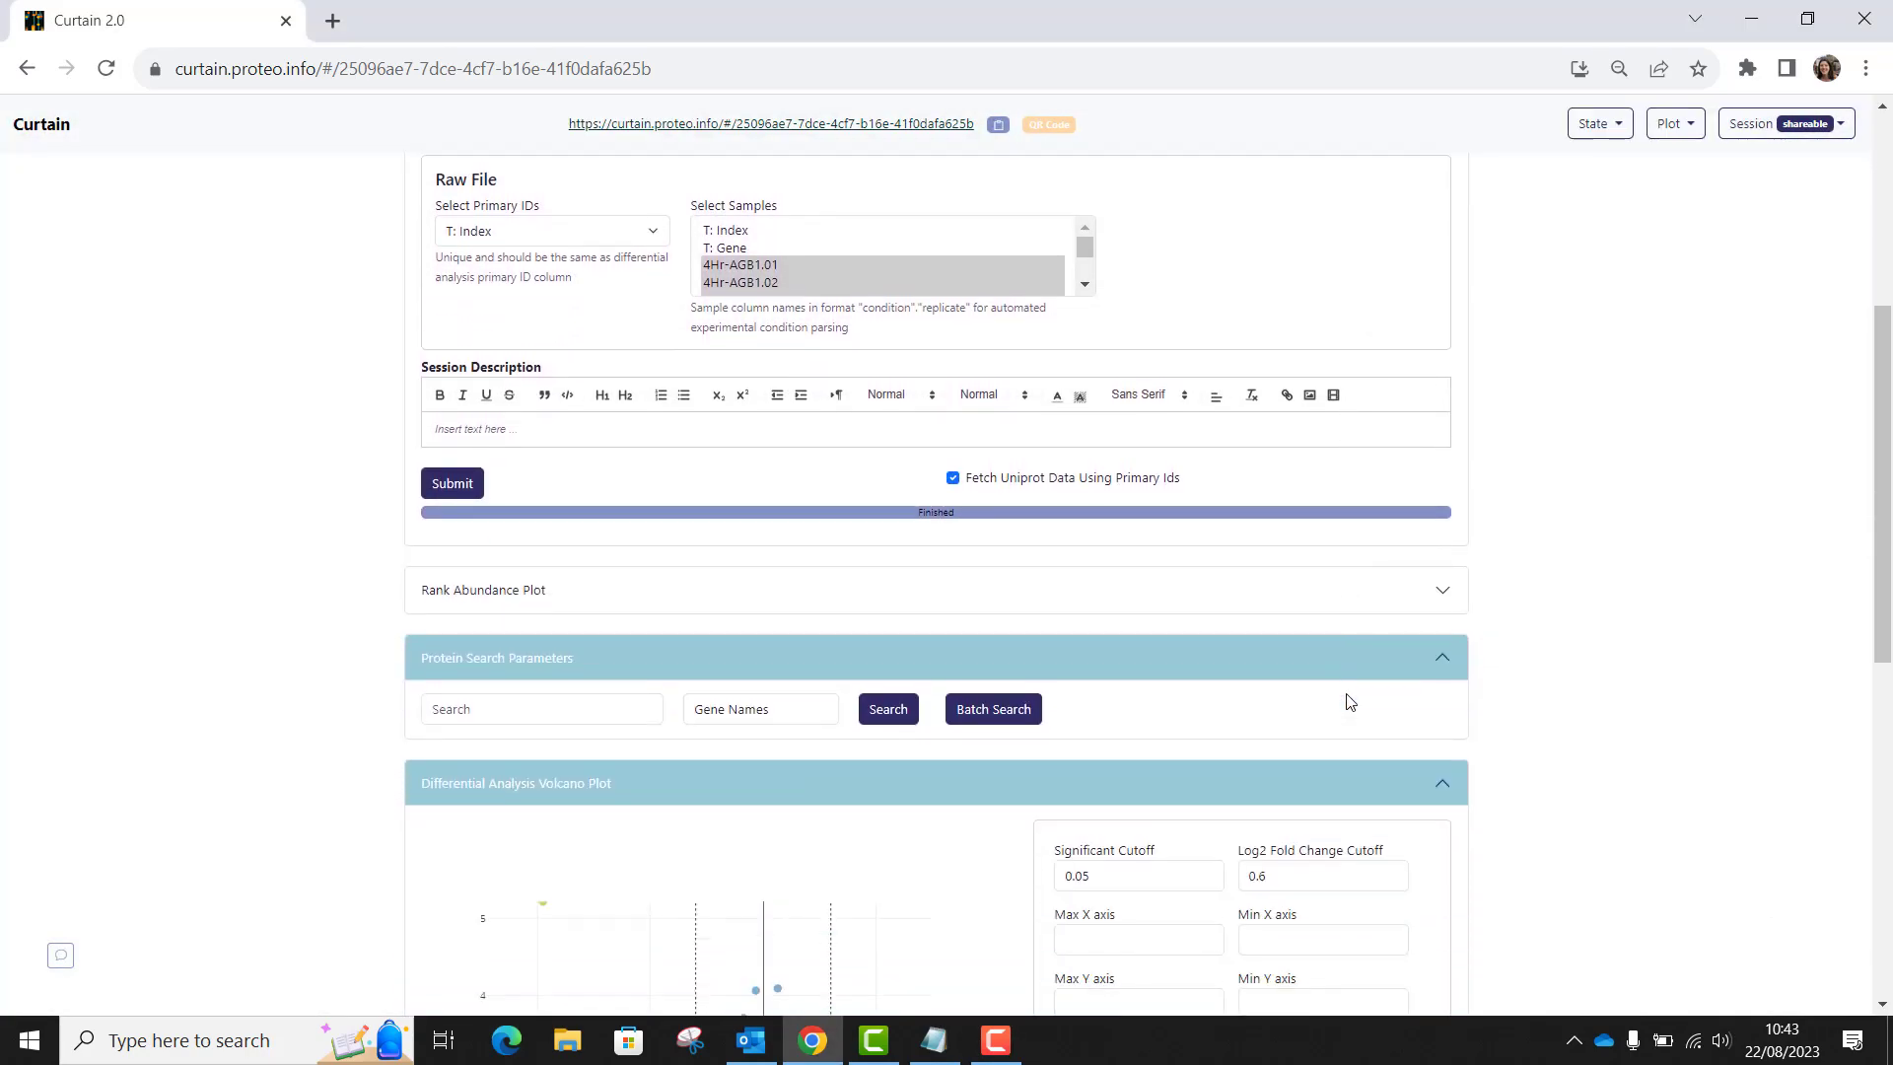
scroll(1350, 701, down, 4)
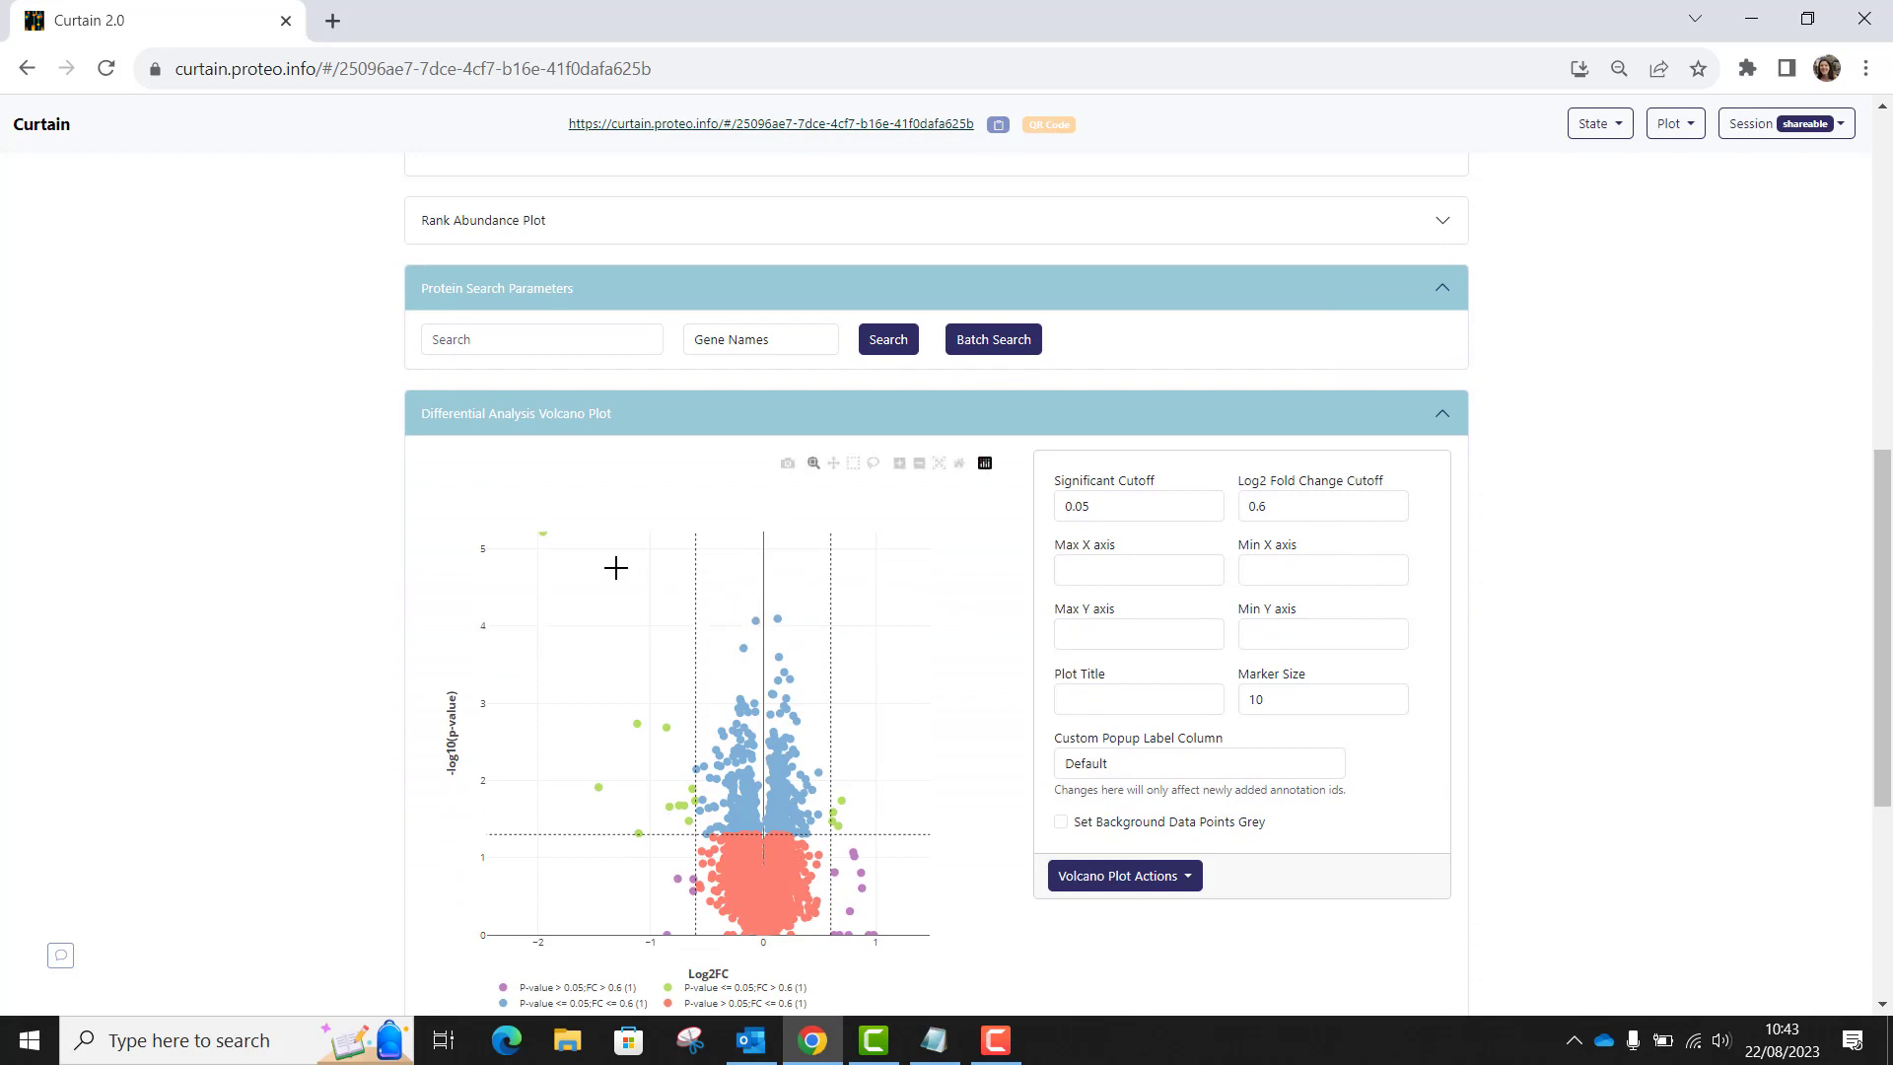
click(543, 534)
Search for the protein LRRK2;PARK8 by gene name to add it to the selected proteins.
click(517, 344)
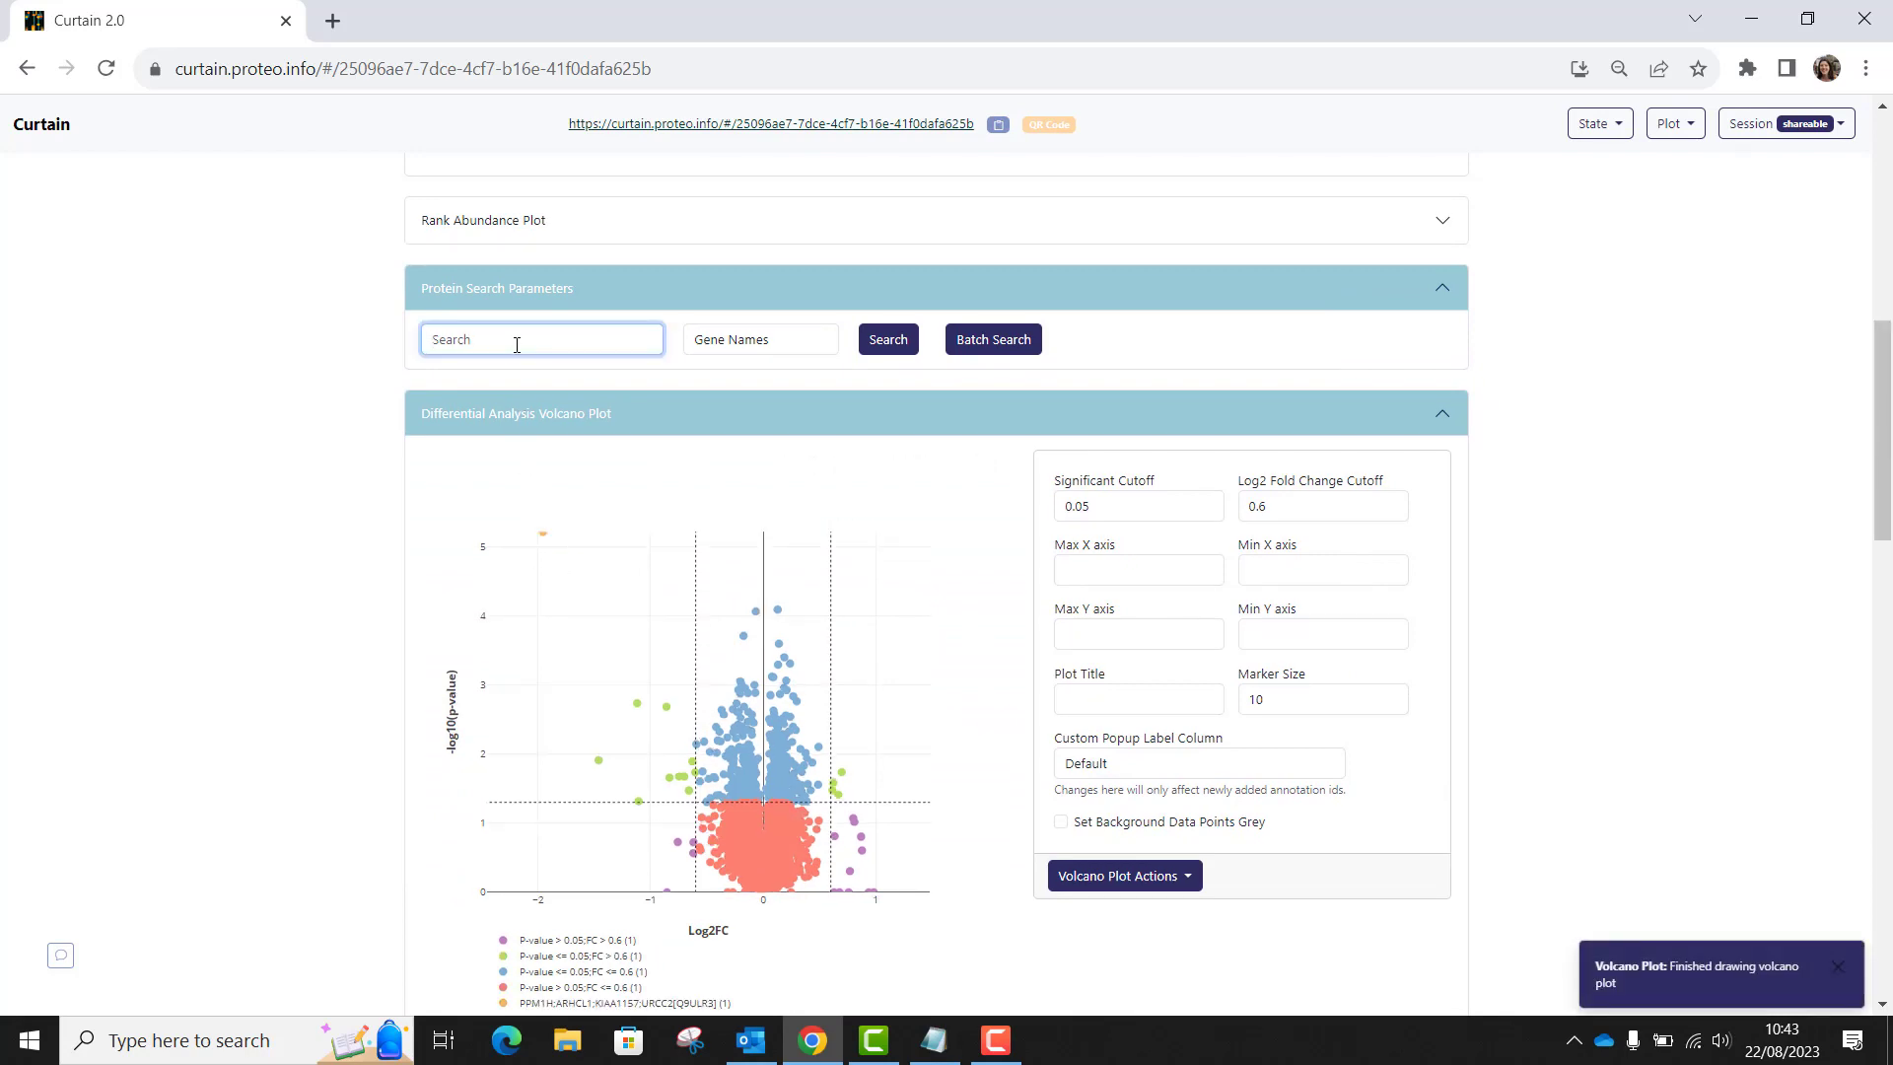
text(LRRK)
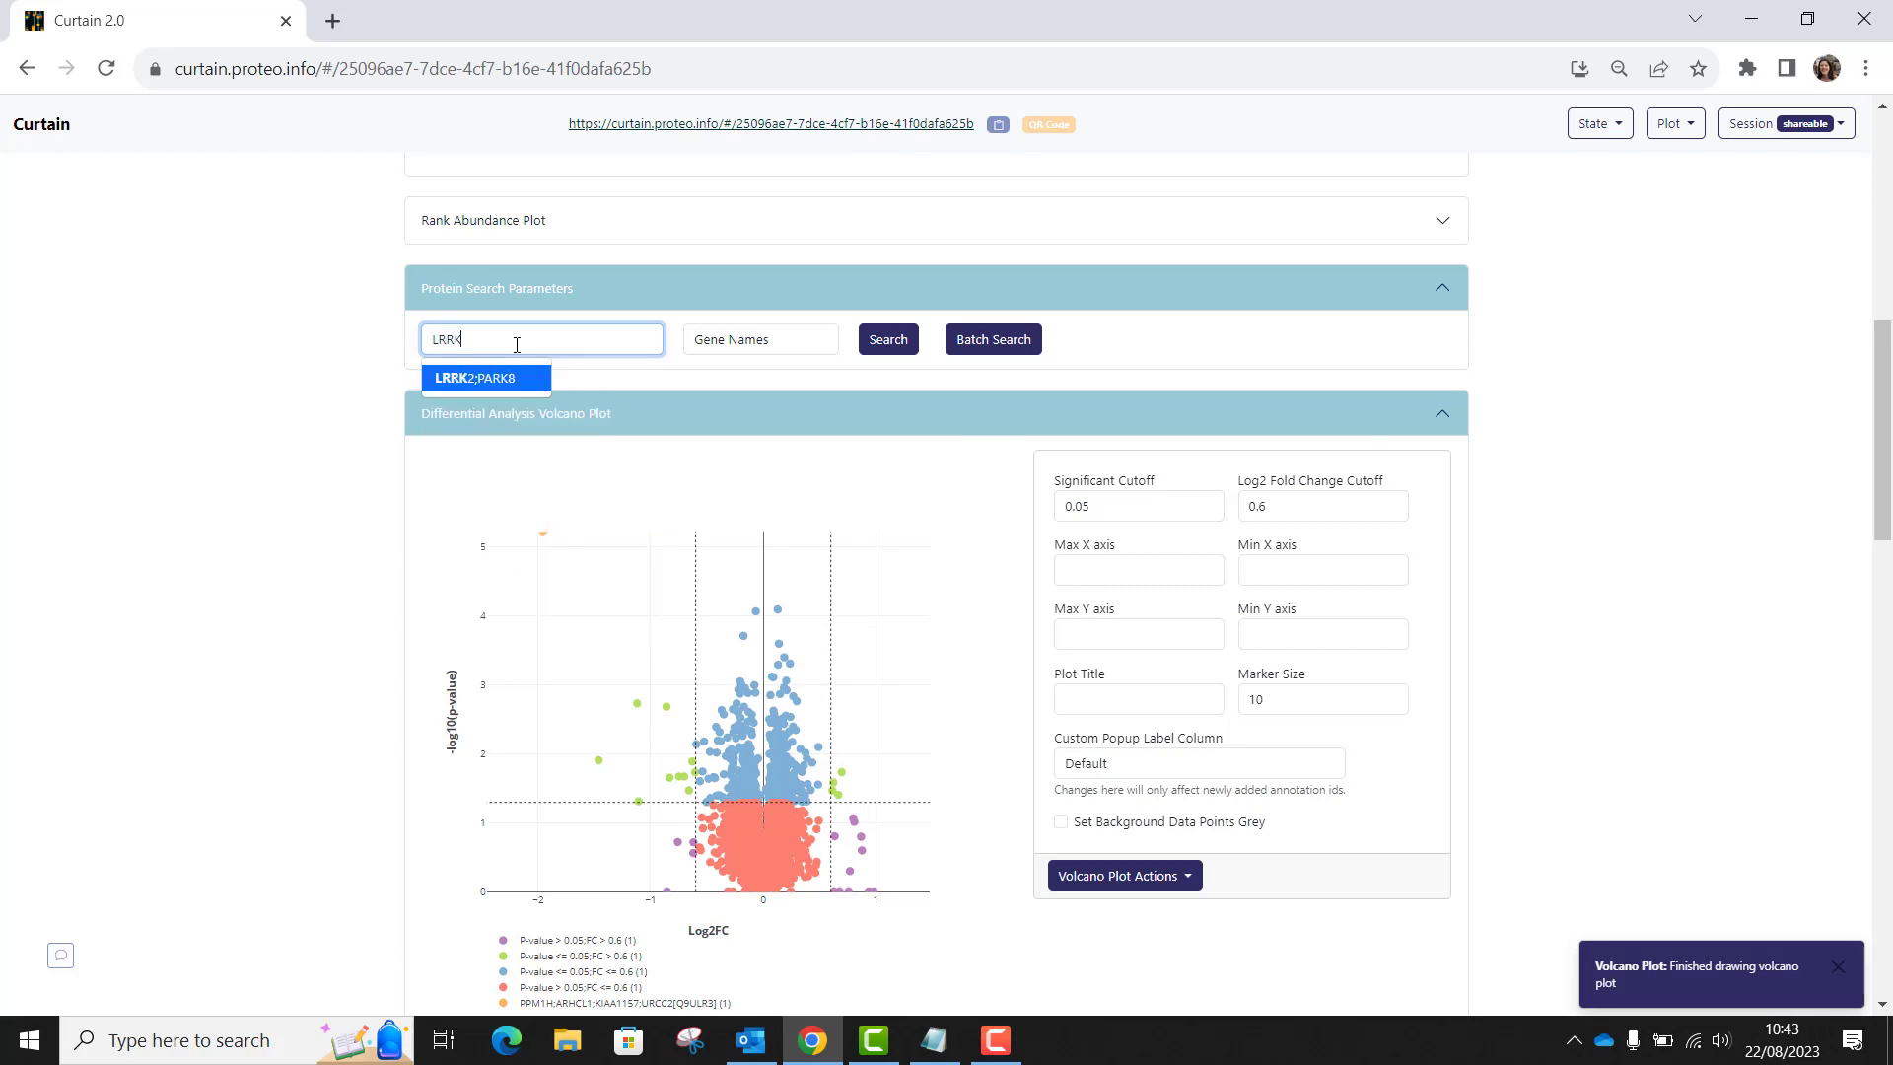
click(532, 381)
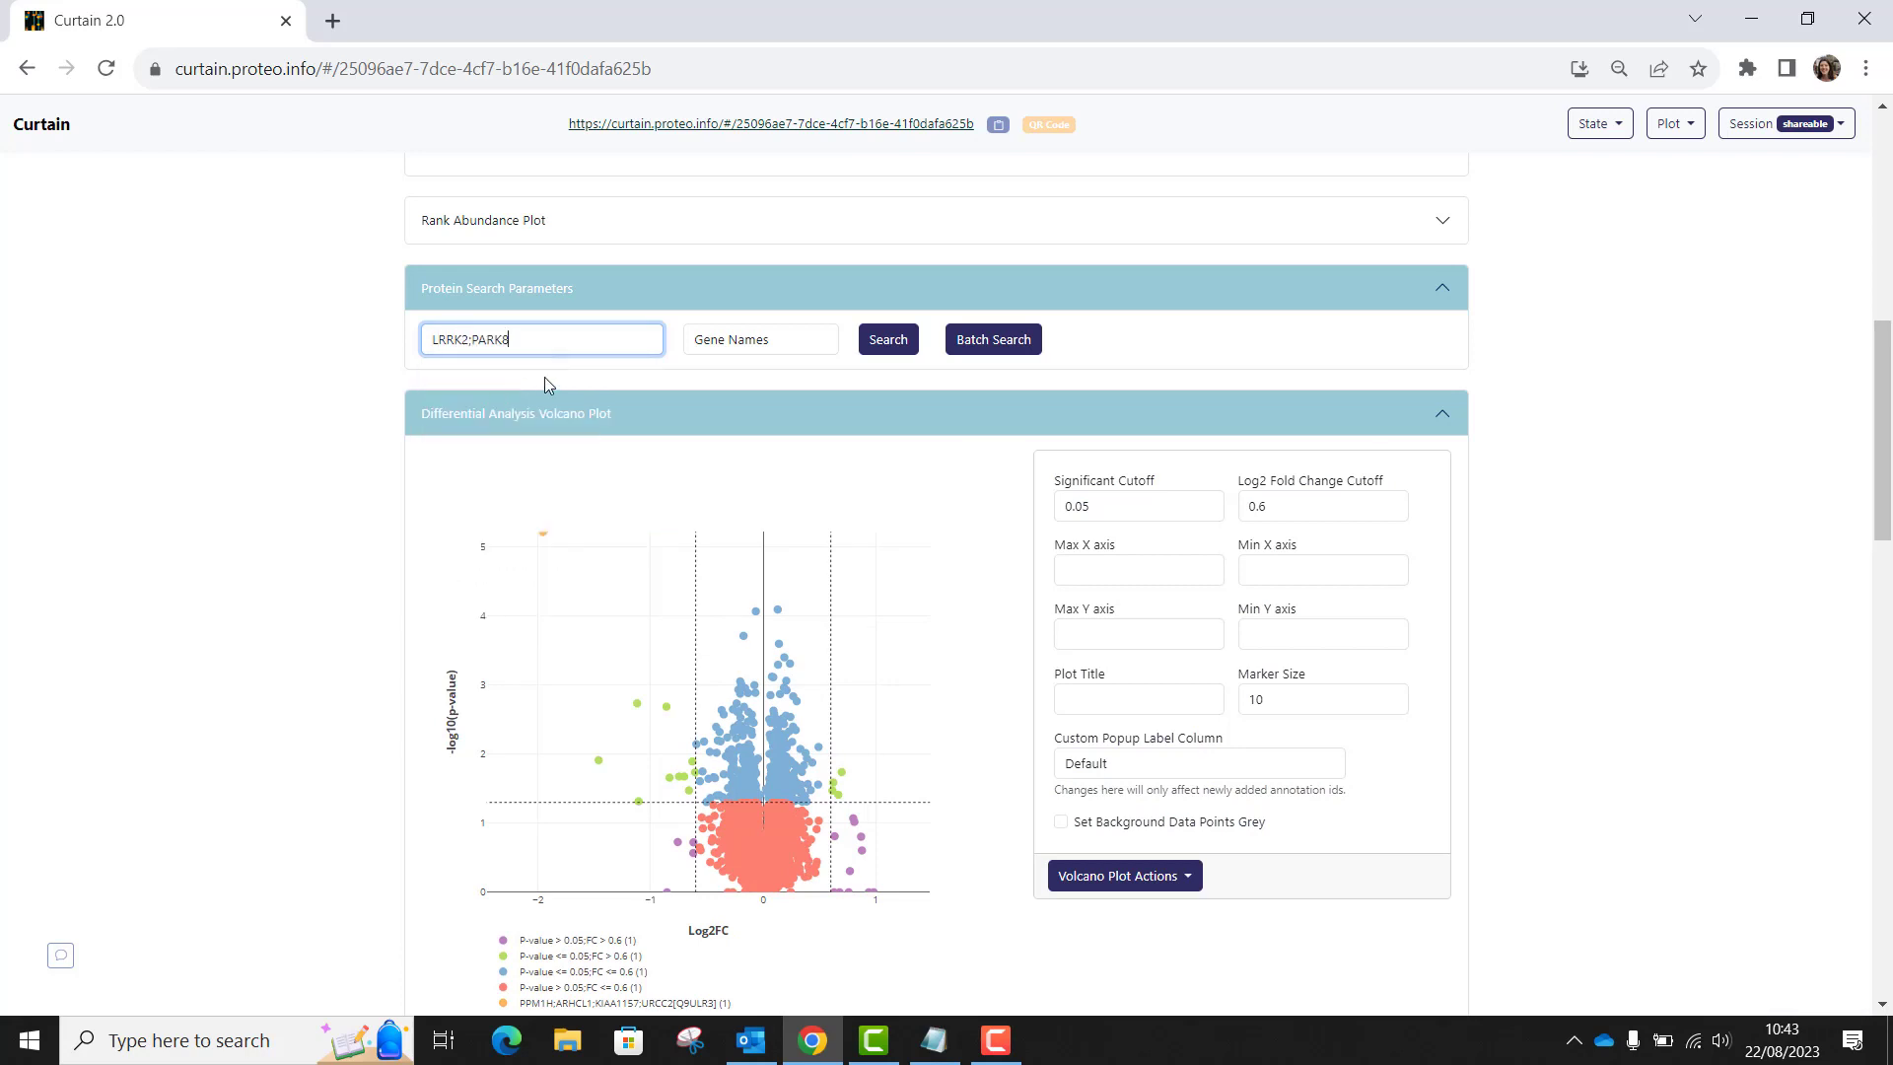
click(894, 349)
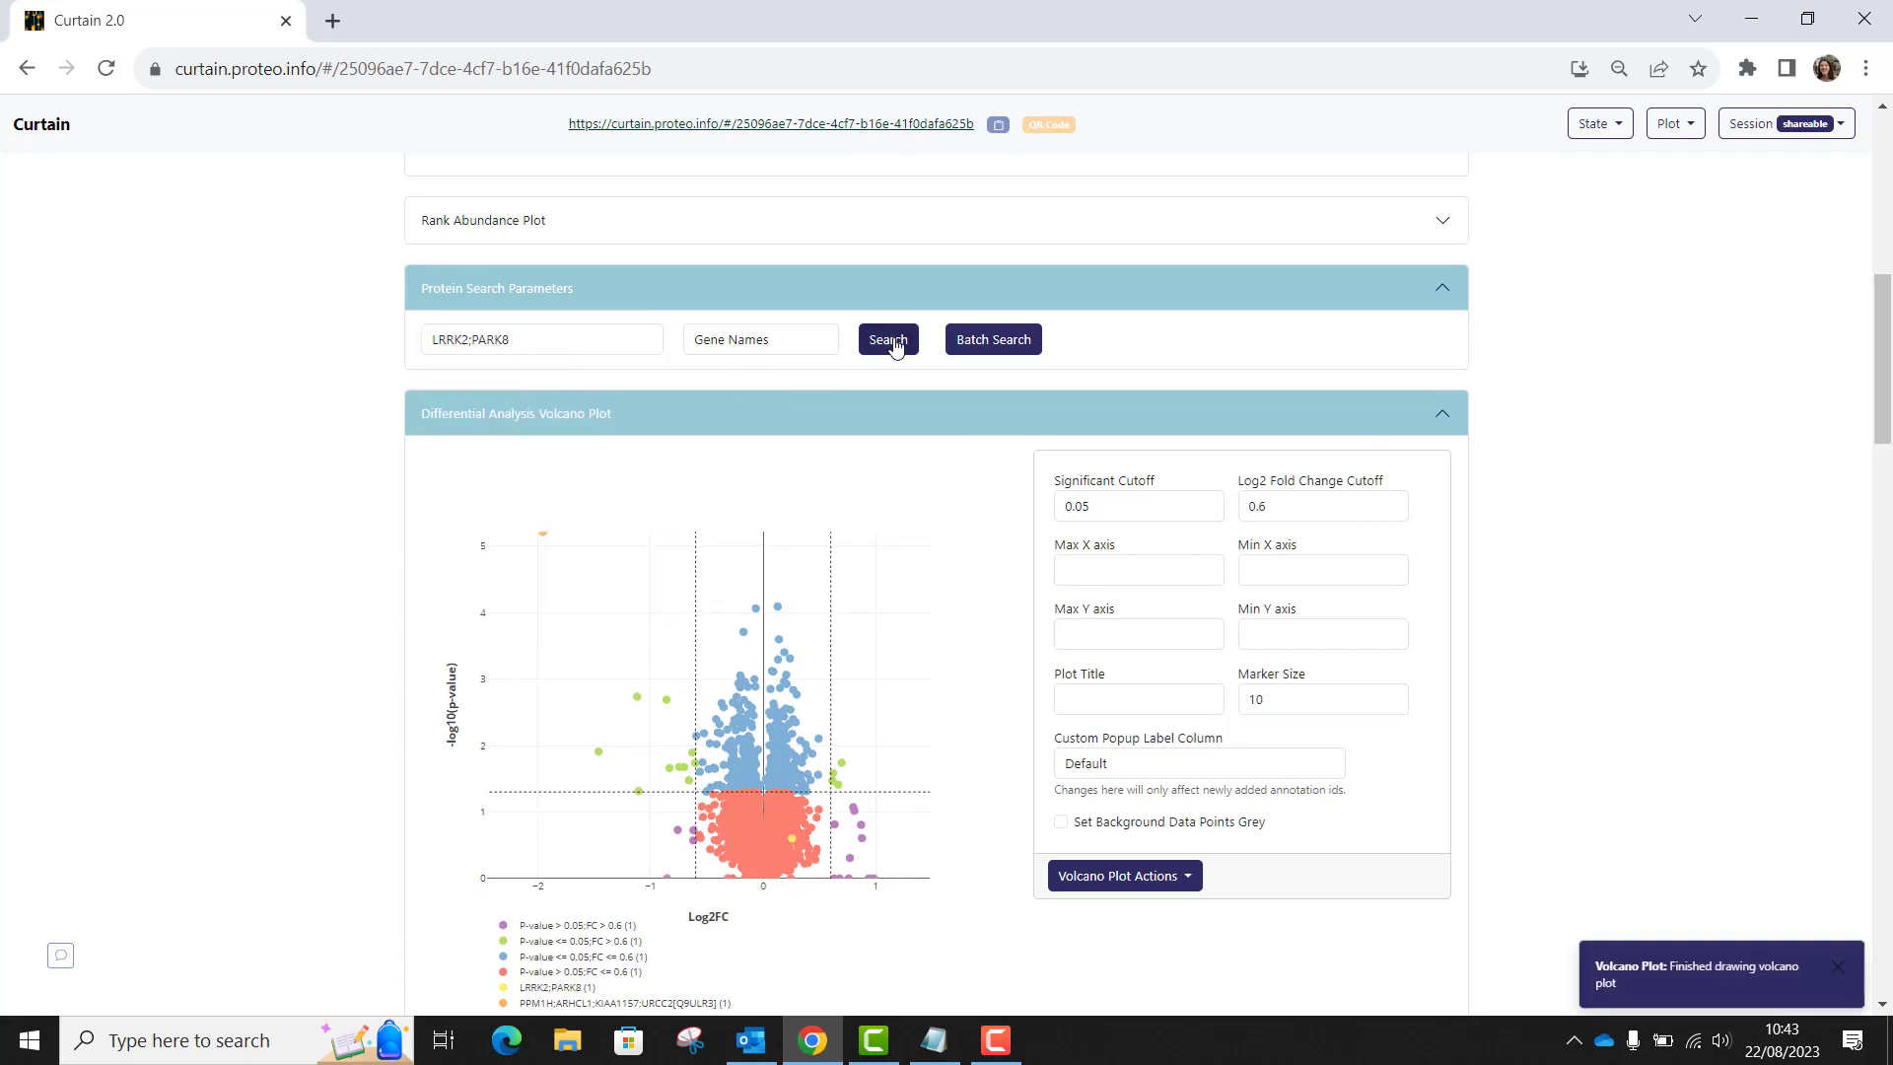
Replace the protein search term with RAB10 and run the gene name search to add it to the selection.
click(531, 344)
key(BackSpace)
key(BackSpace)
key(BackSpace)
key(BackSpace)
key(BackSpace)
key(BackSpace)
key(BackSpace)
key(BackSpace)
key(BackSpace)
key(BackSpace)
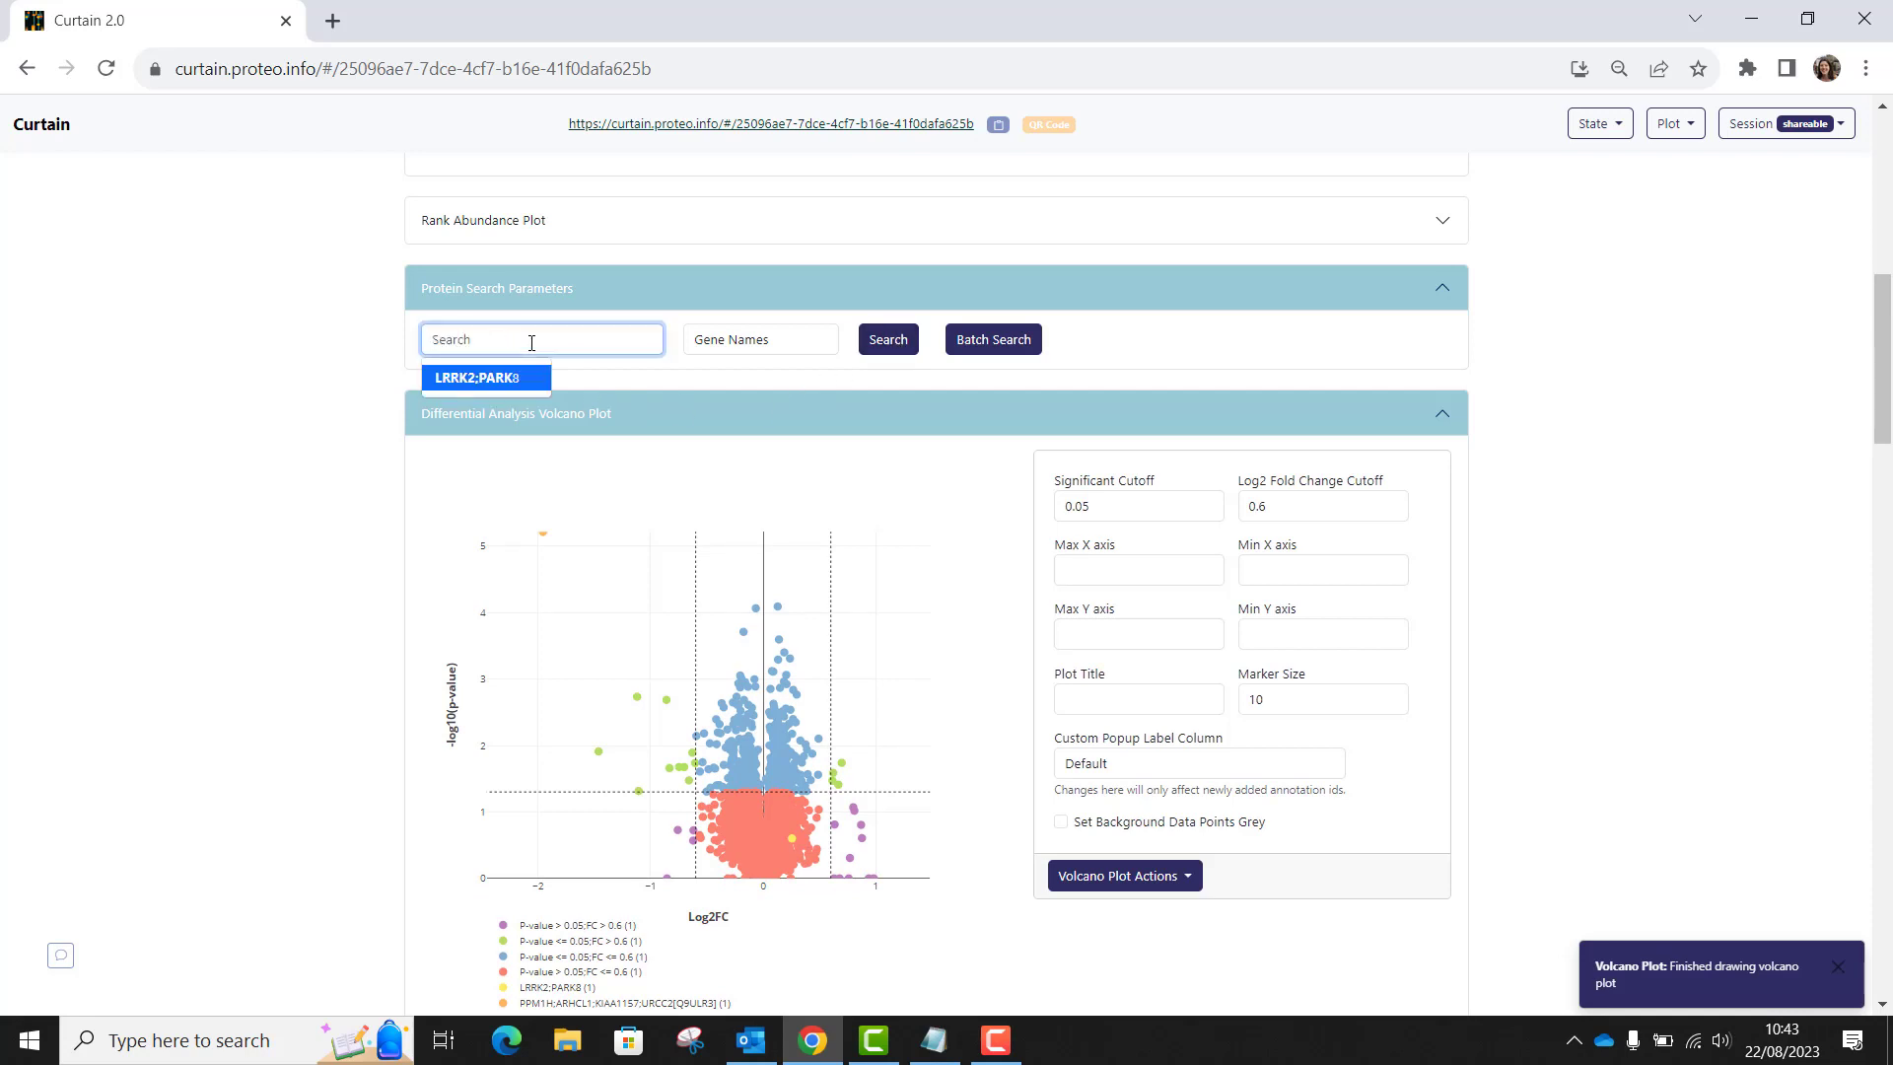
text(RAB10)
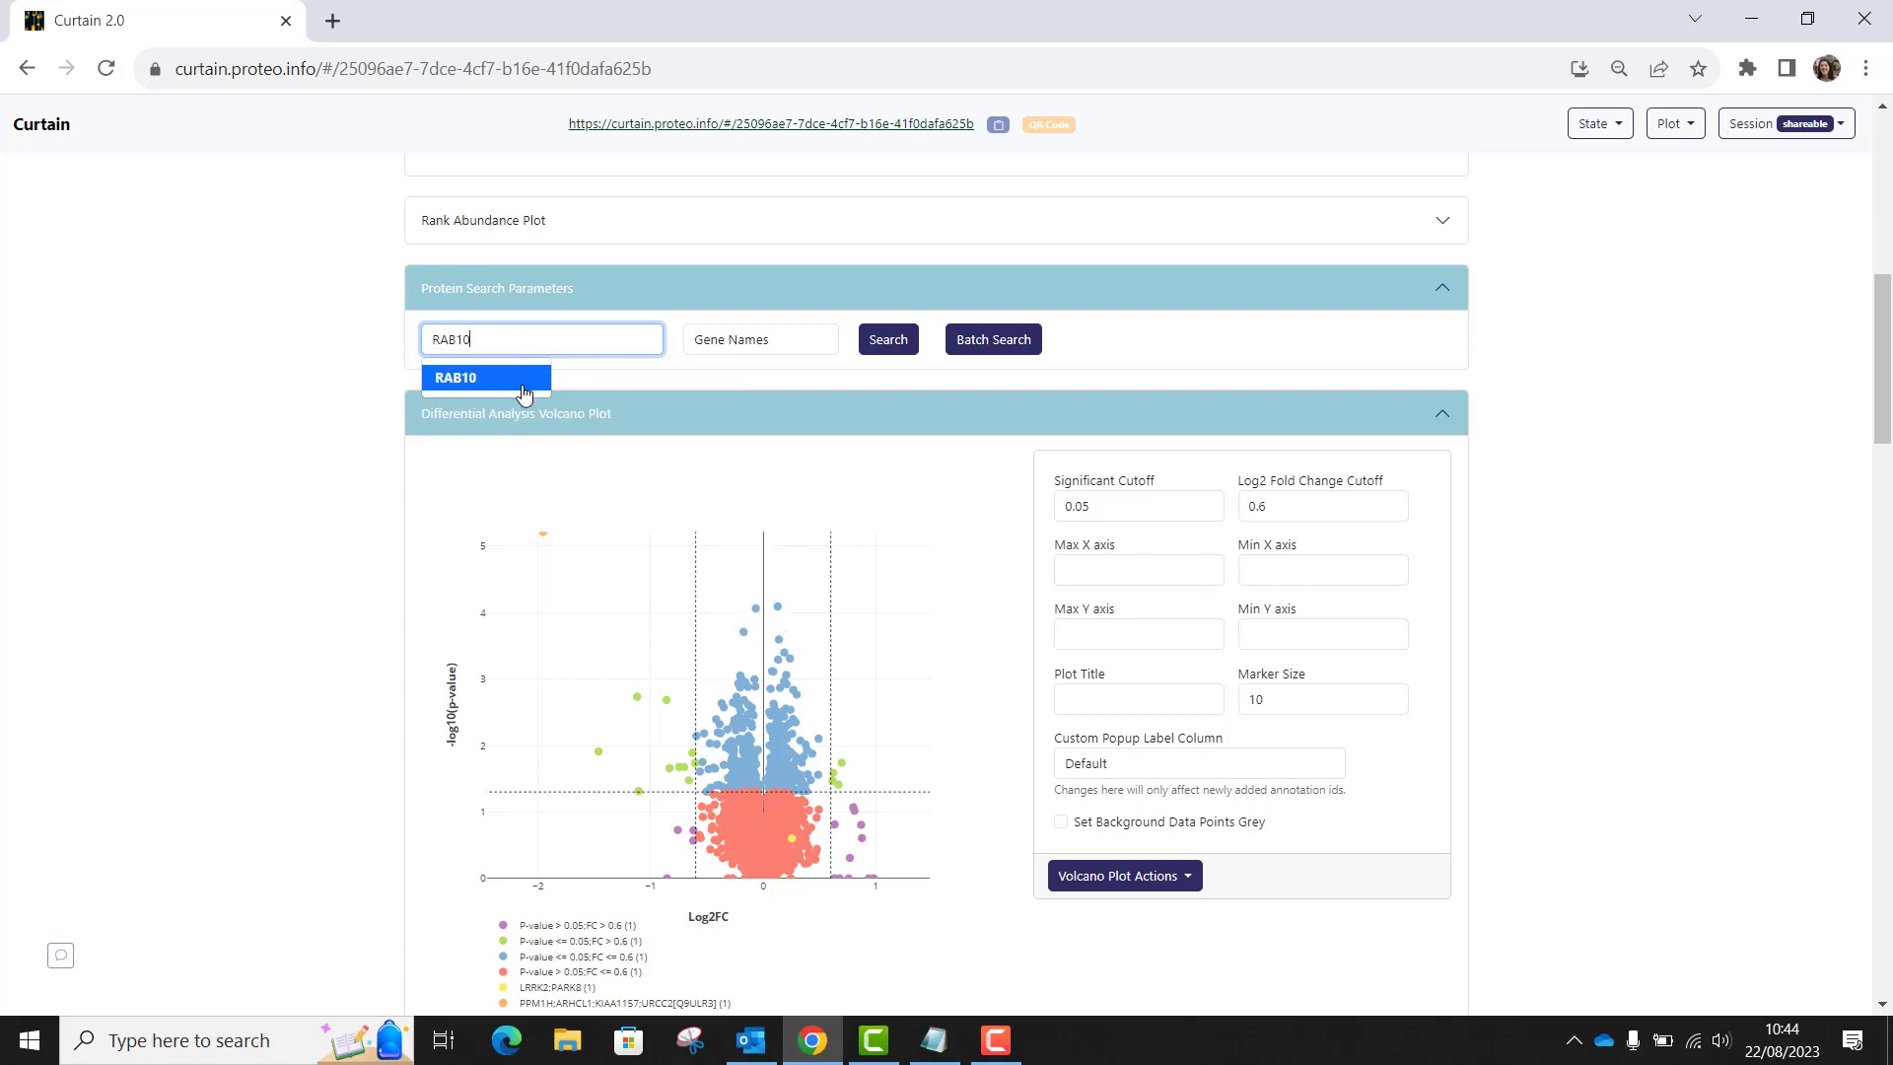
click(519, 387)
click(891, 352)
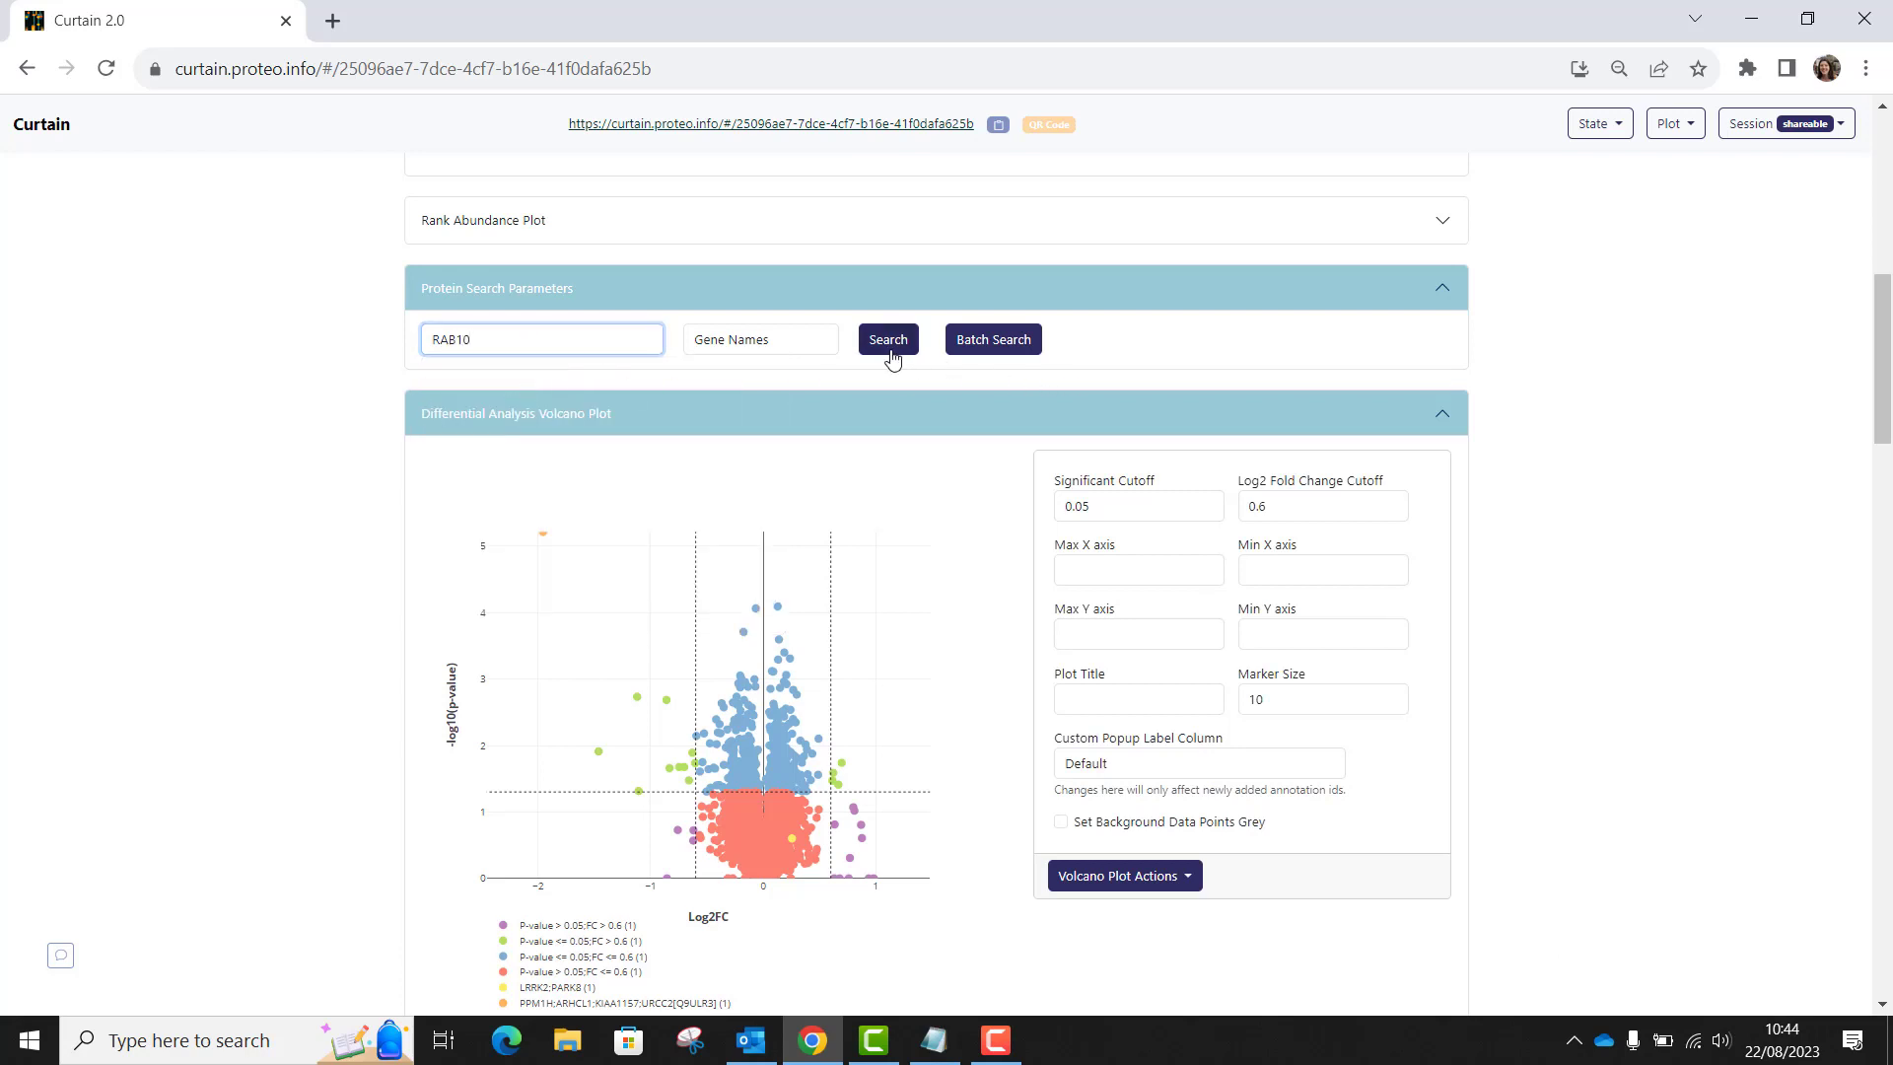
Include RAB10, LRRK2;PARK8 and PPM1H in the profile comparison from their protein result cards.
scroll(892, 533, down, 6)
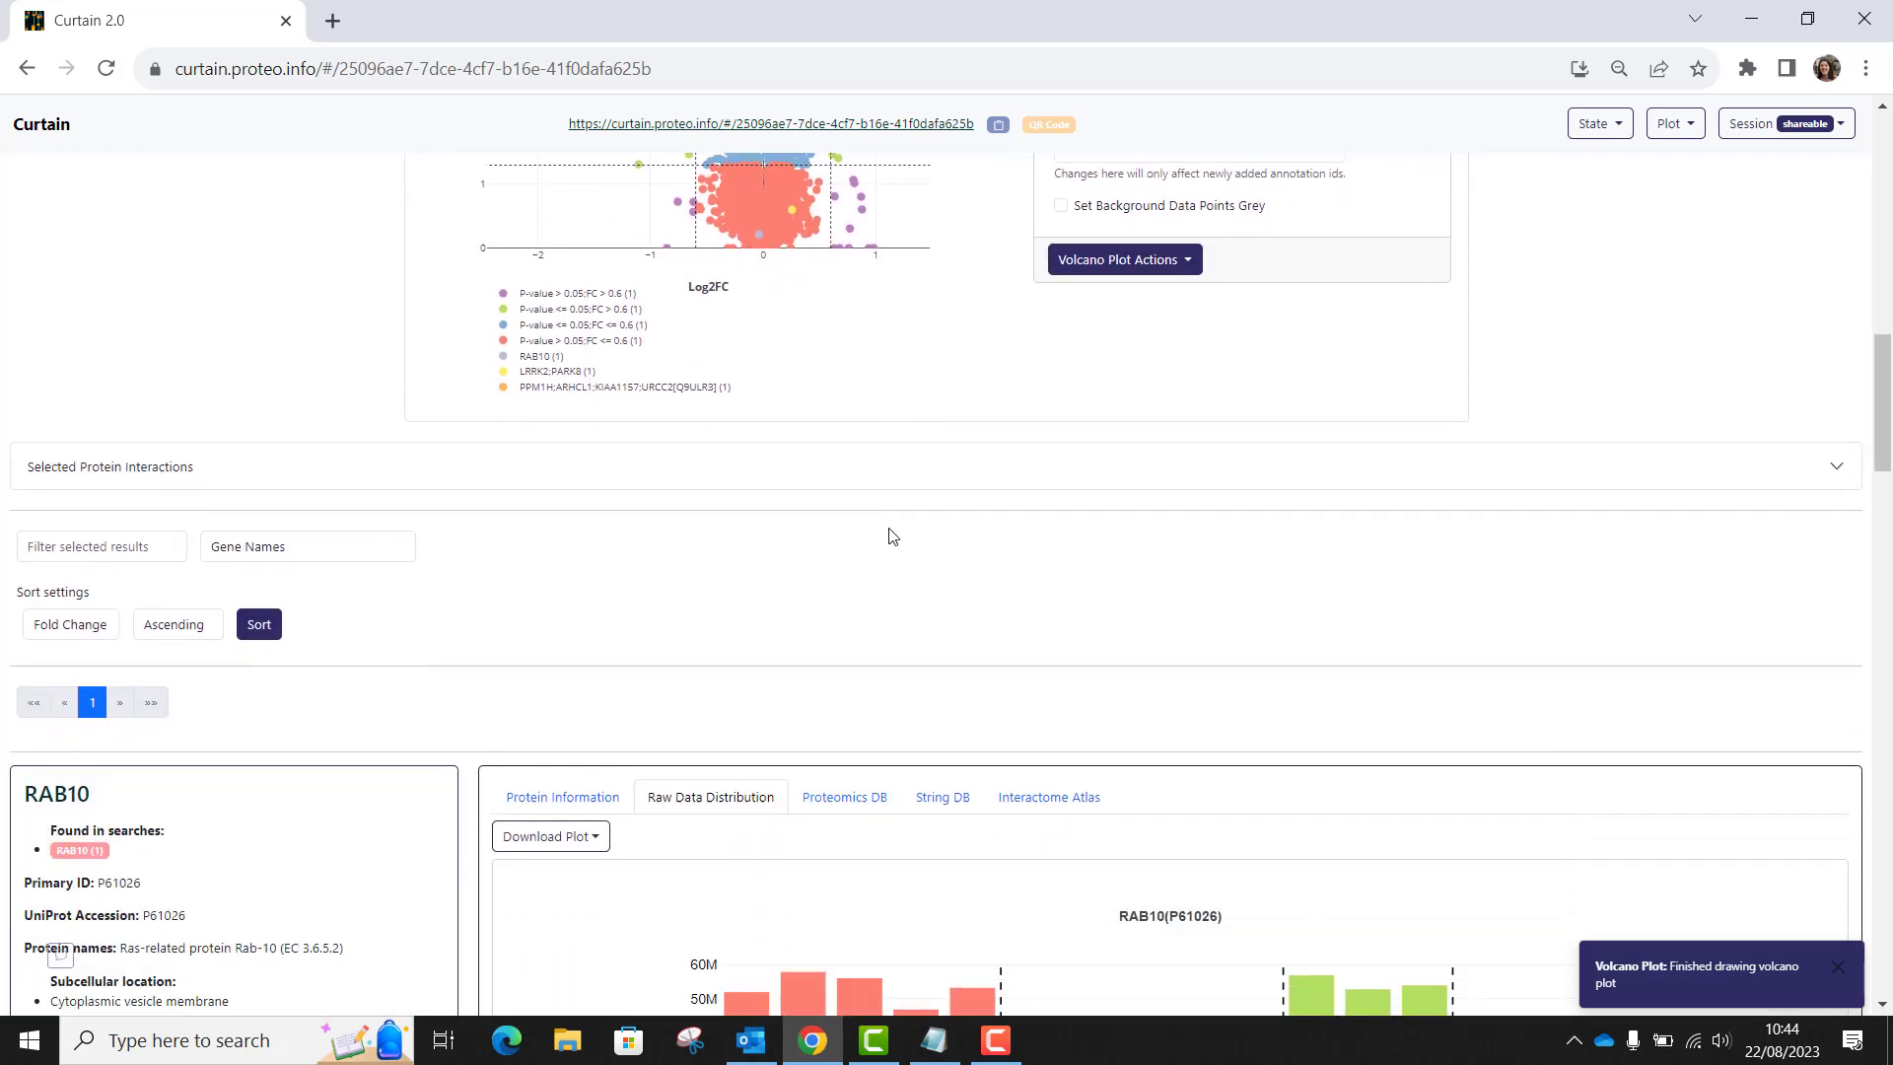
scroll(892, 535, down, 6)
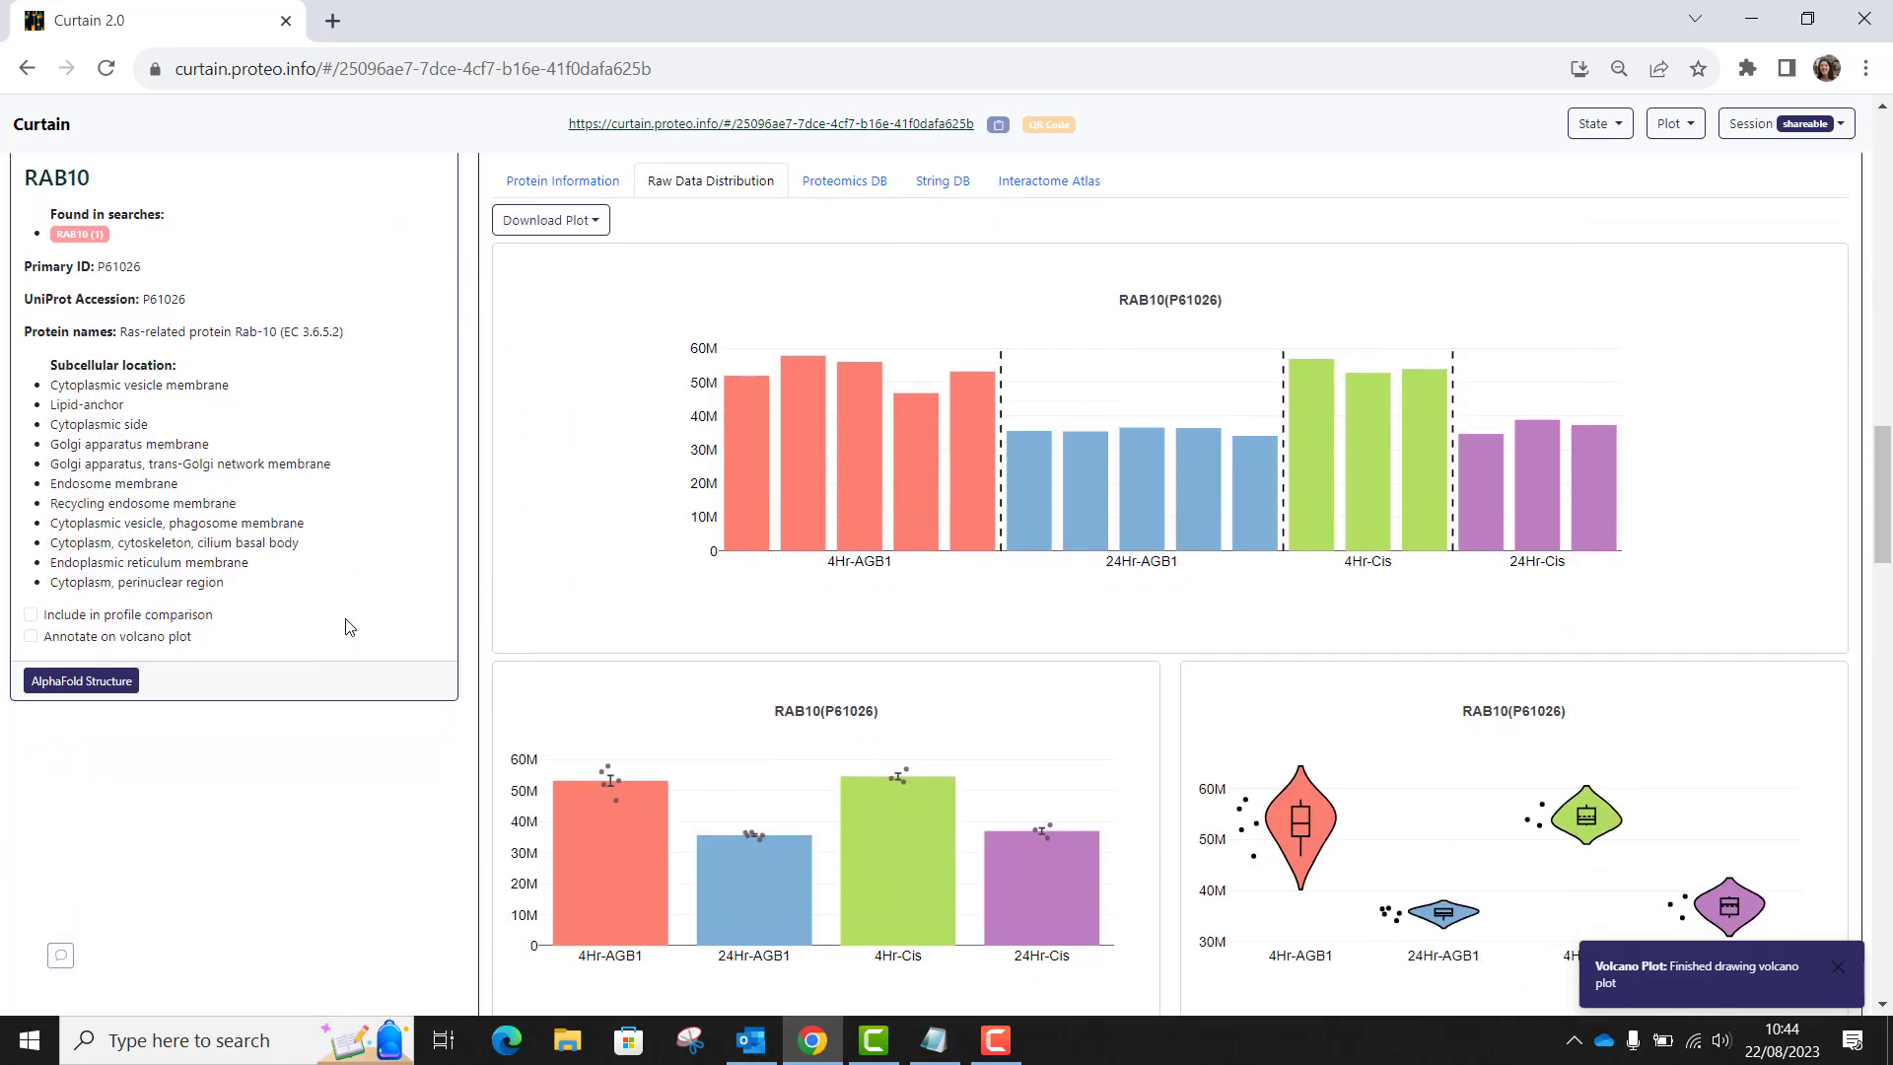
scroll(350, 628, down, 1)
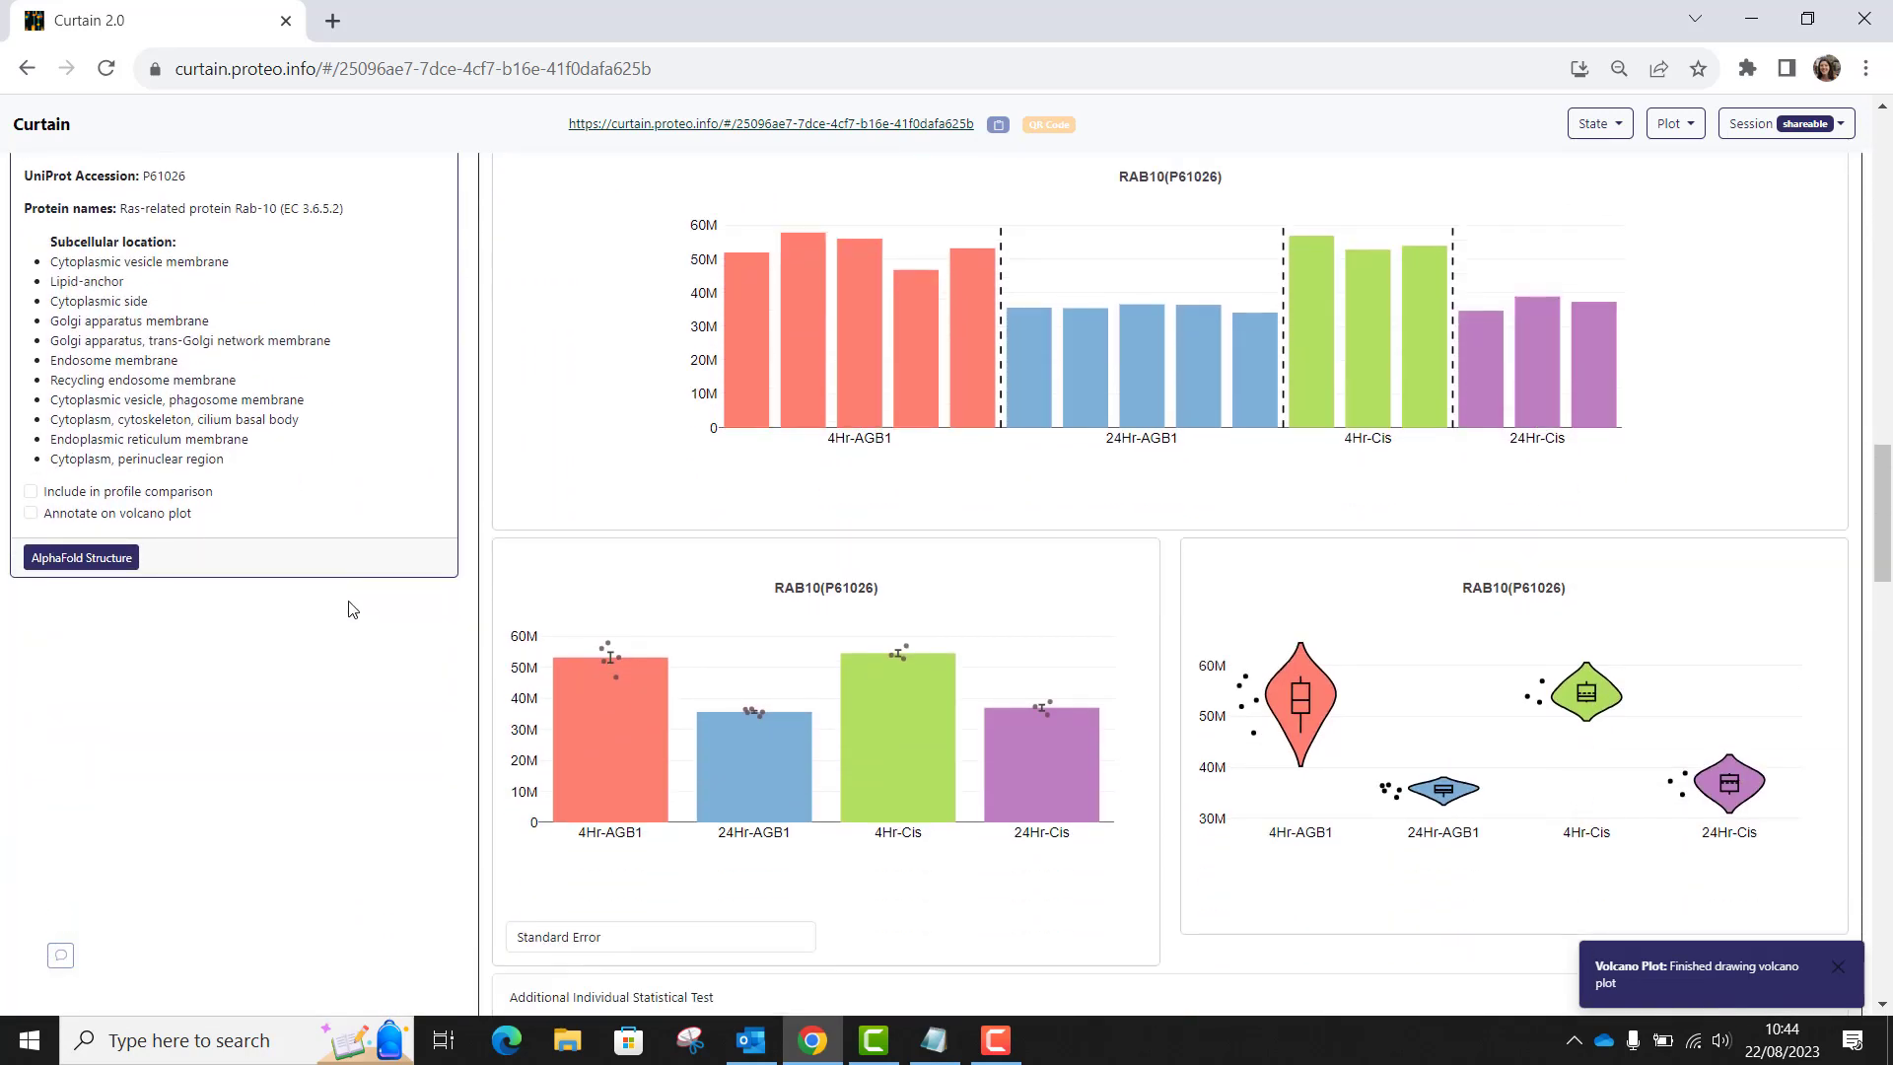
click(30, 493)
scroll(304, 660, down, 6)
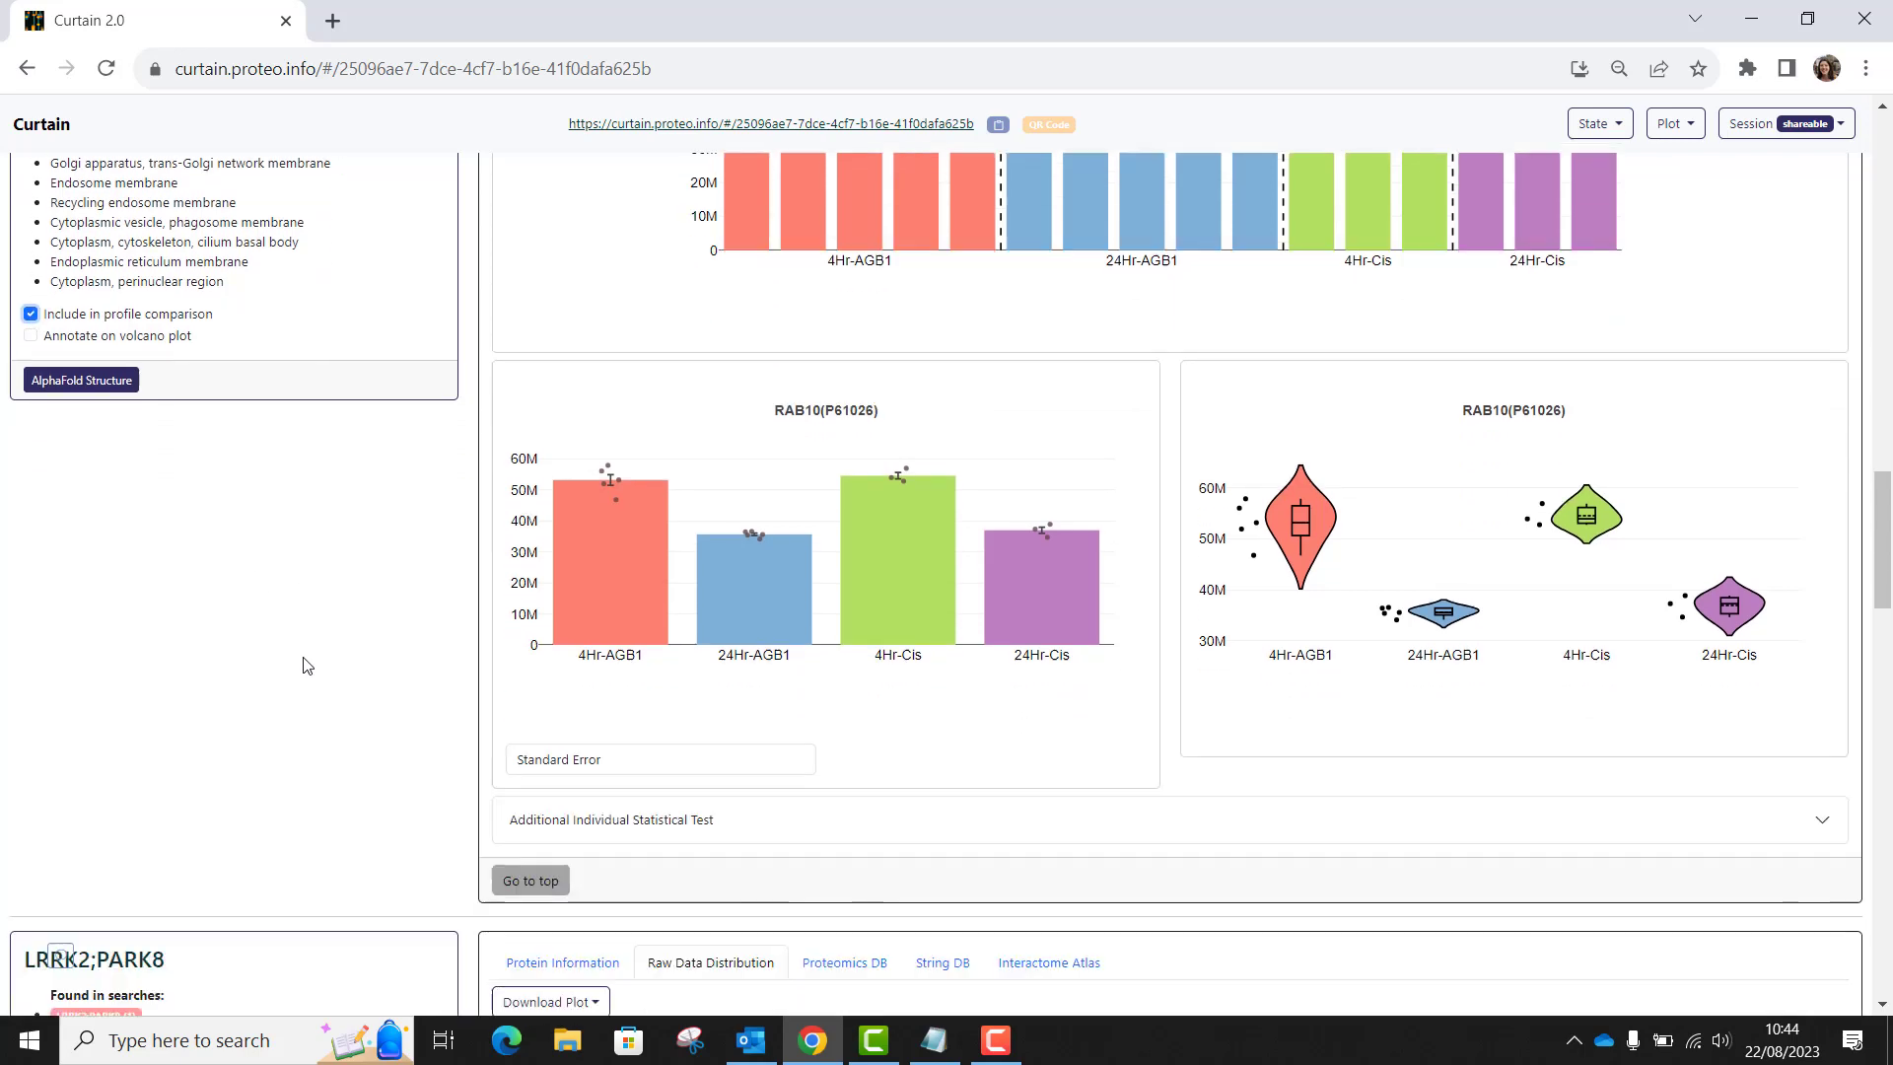
scroll(304, 664, down, 3)
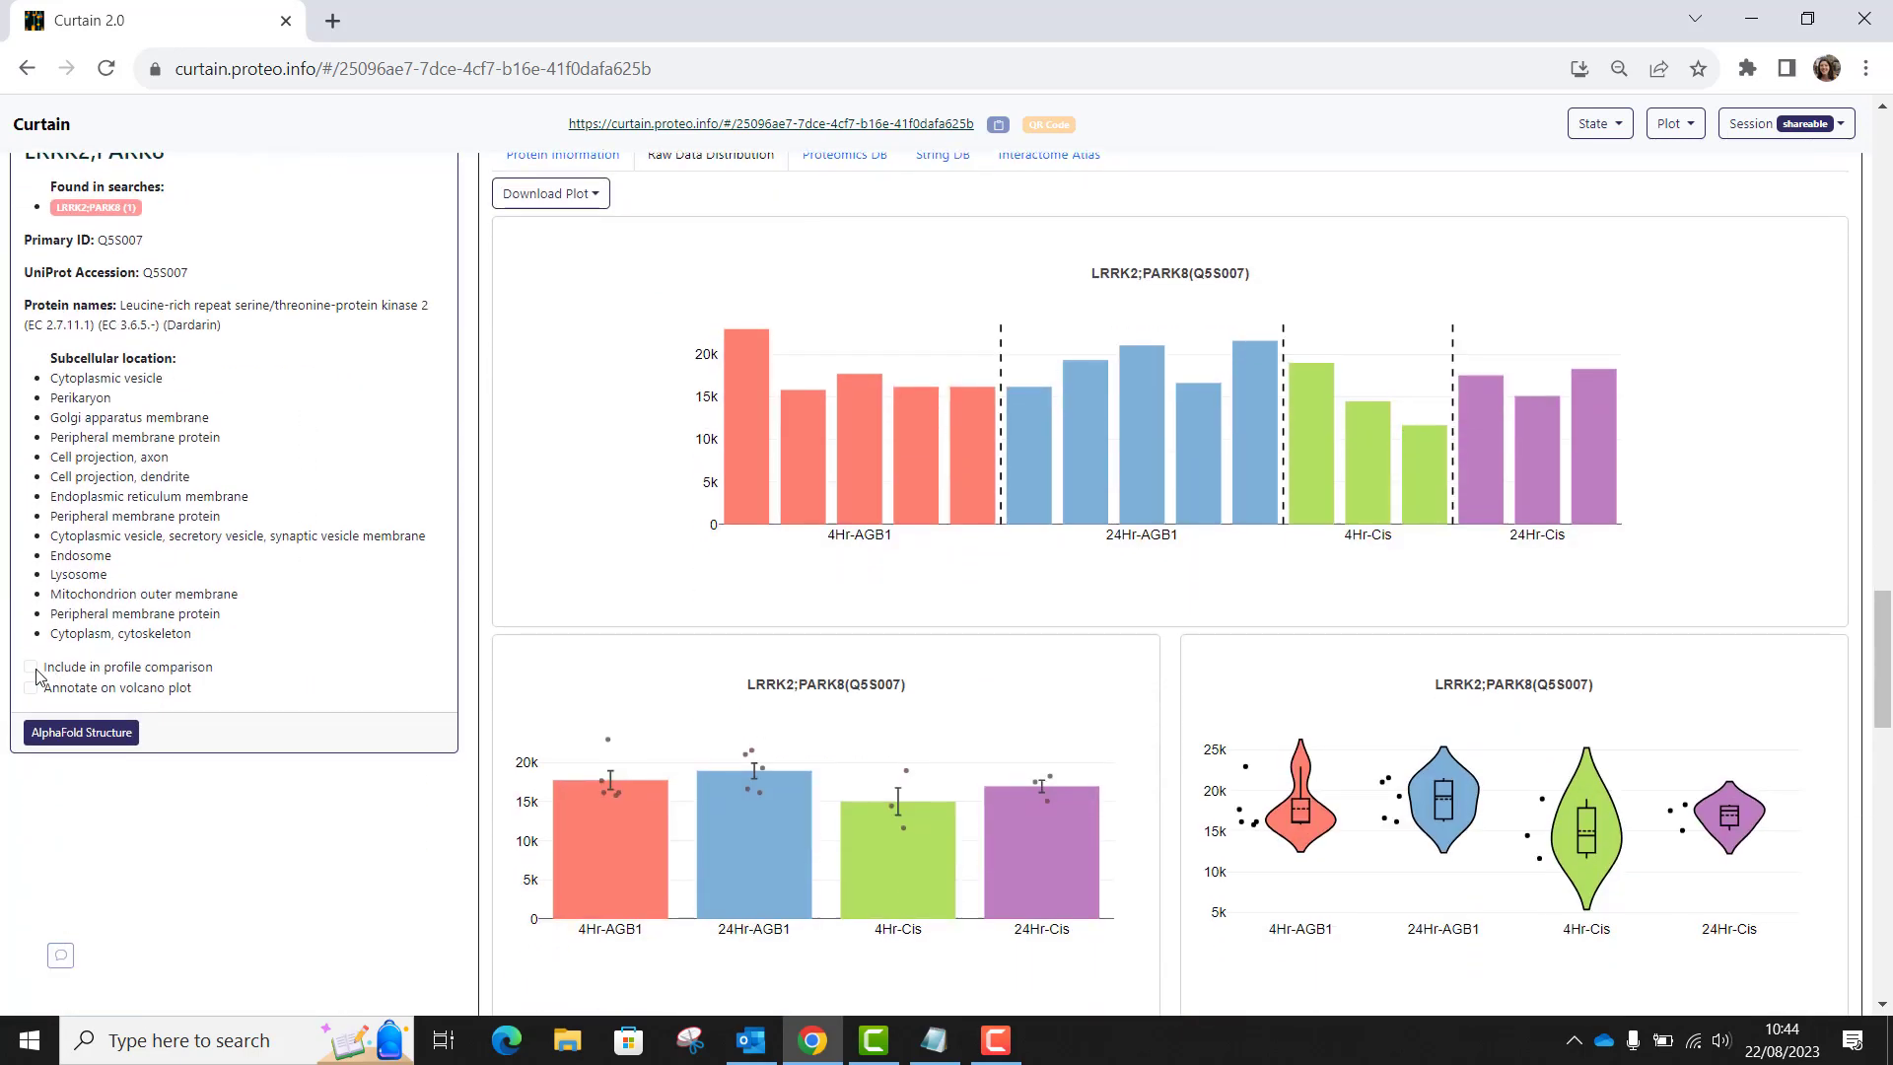
click(30, 670)
scroll(304, 658, down, 9)
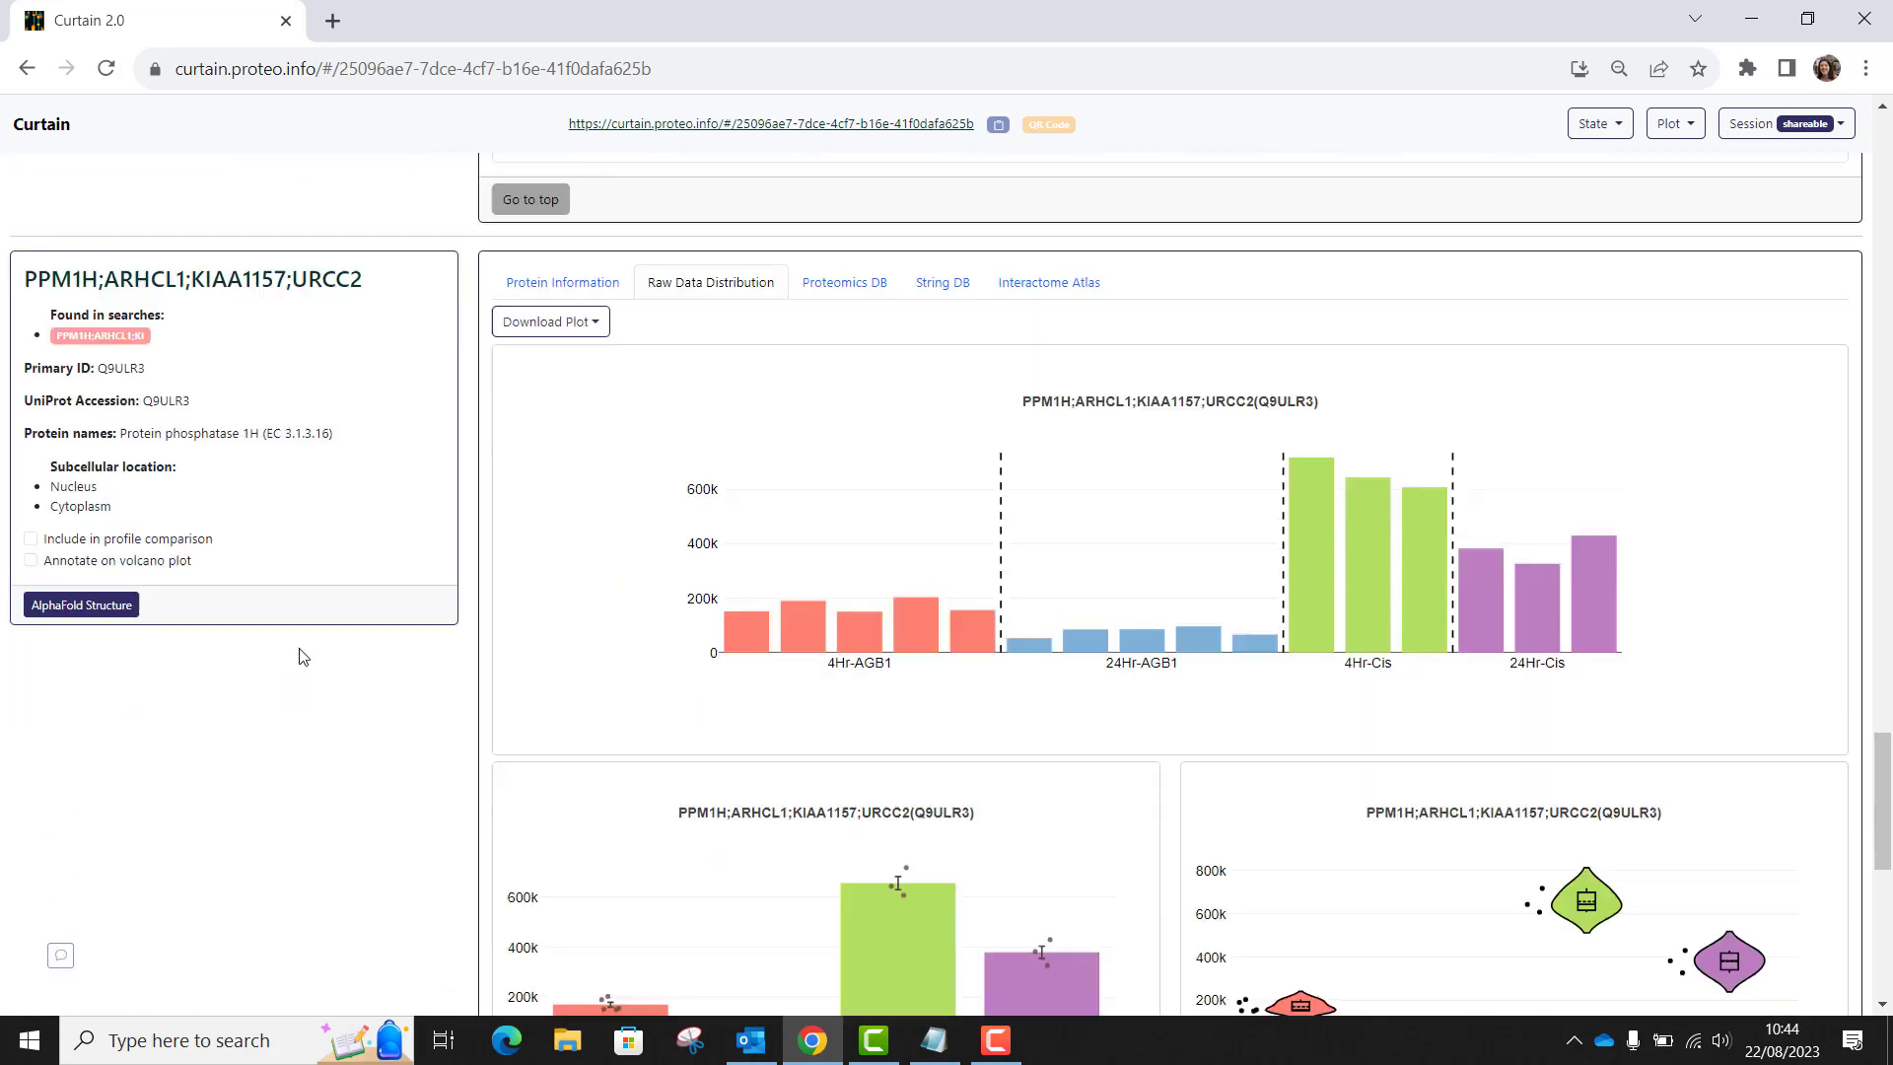
click(32, 385)
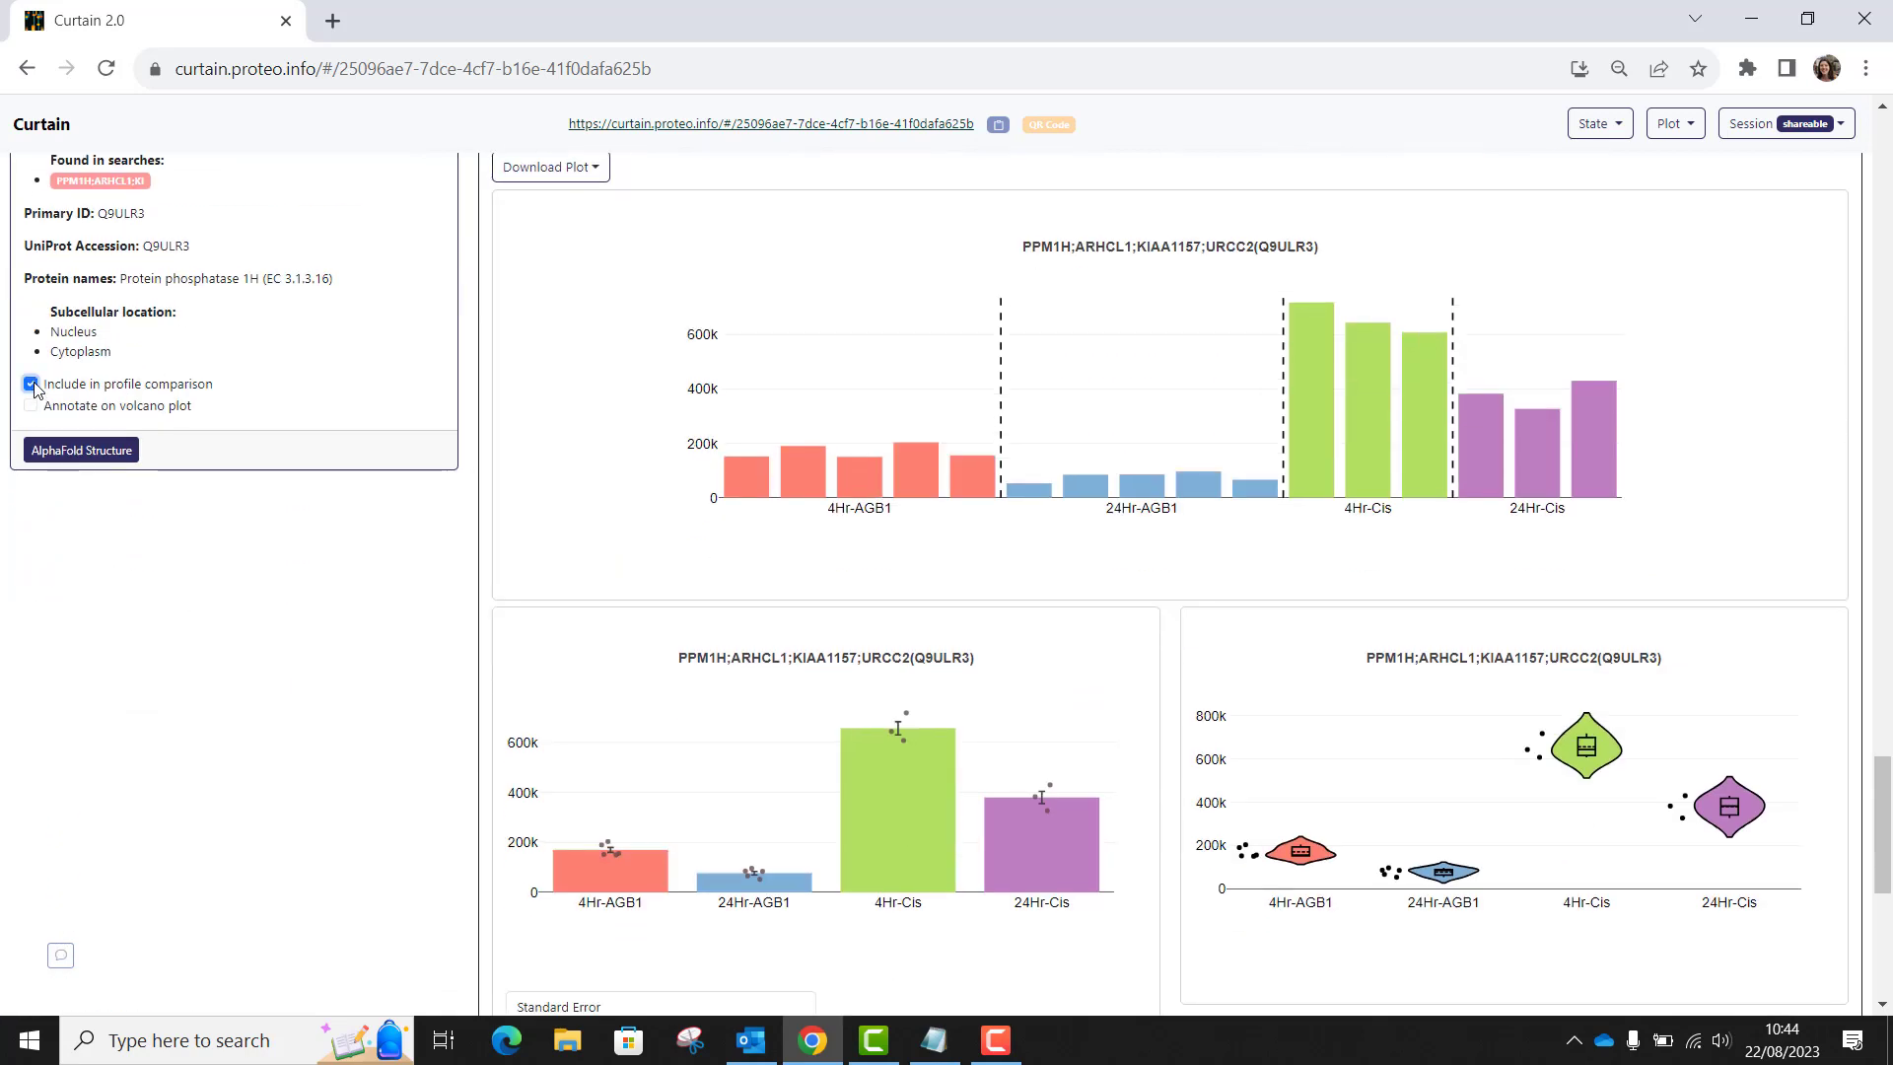
View the profile plot for the three included proteins across all samples, and close it.
click(1675, 124)
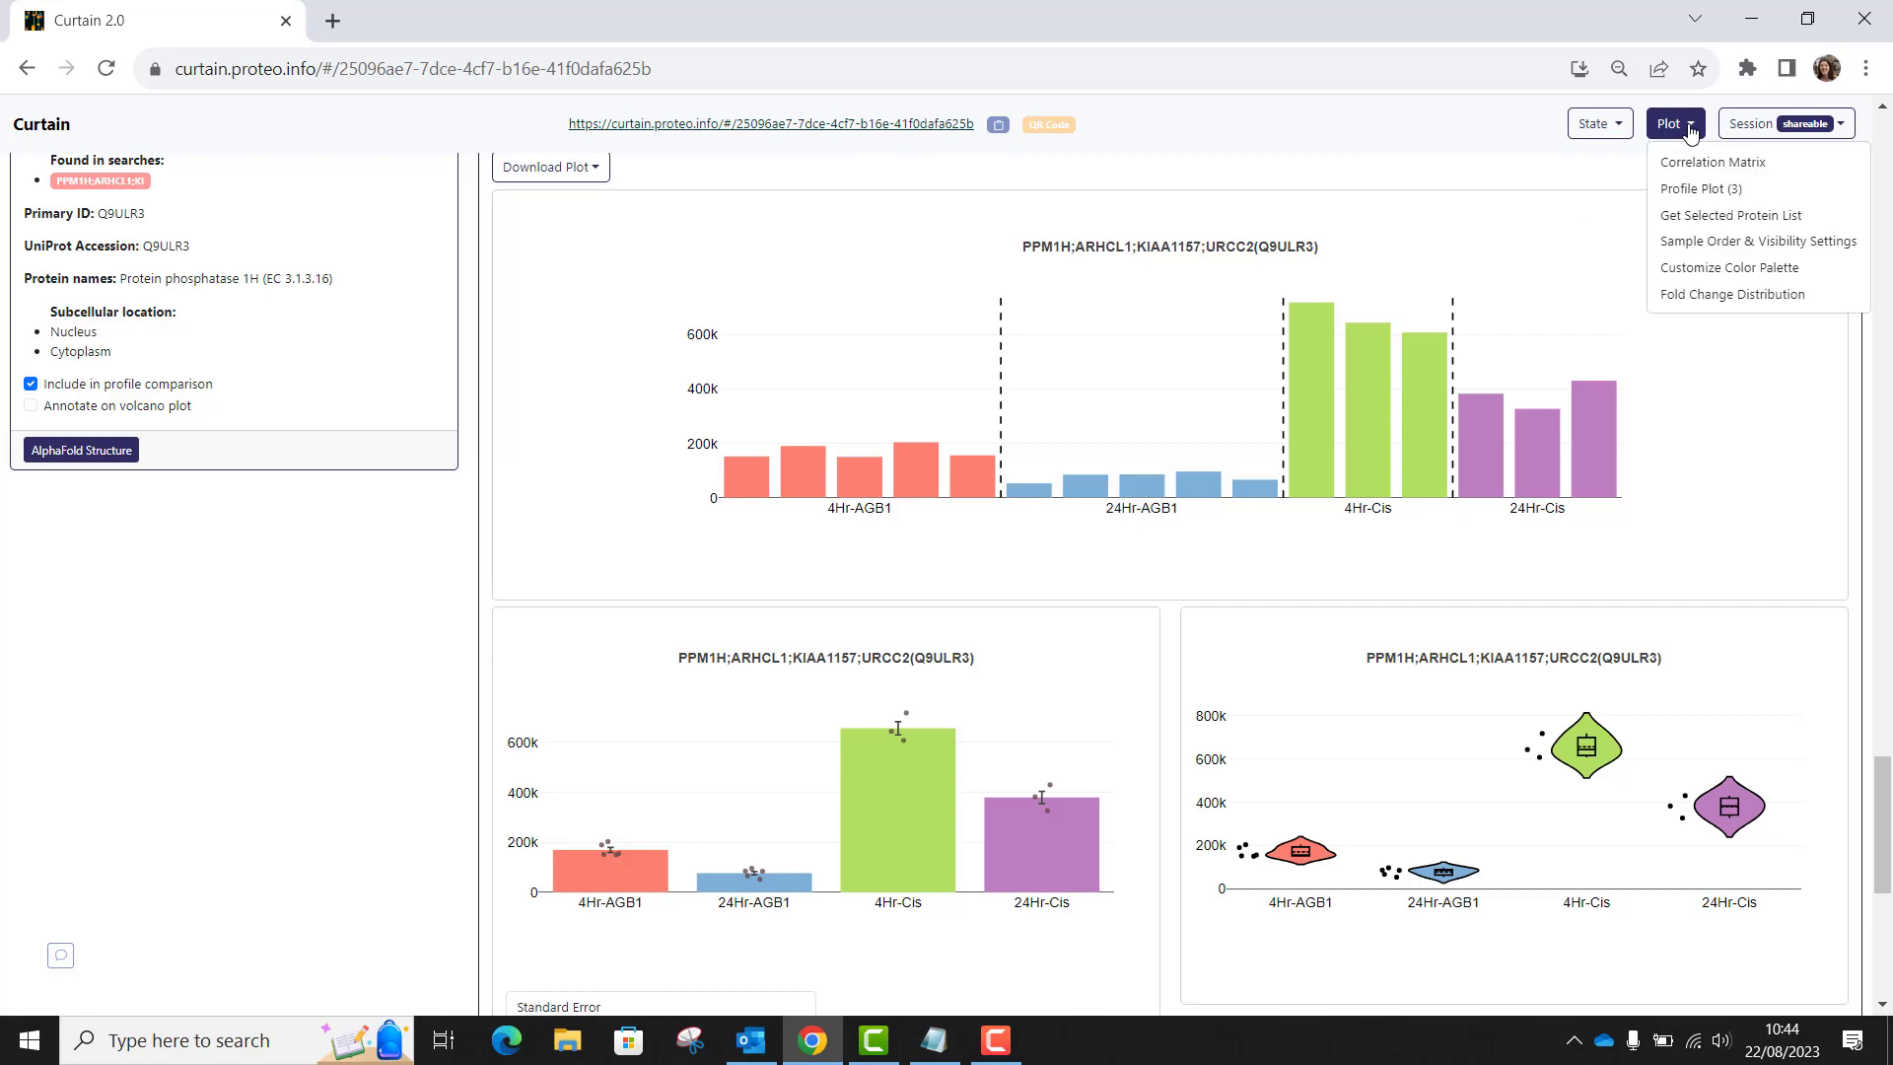
click(1684, 191)
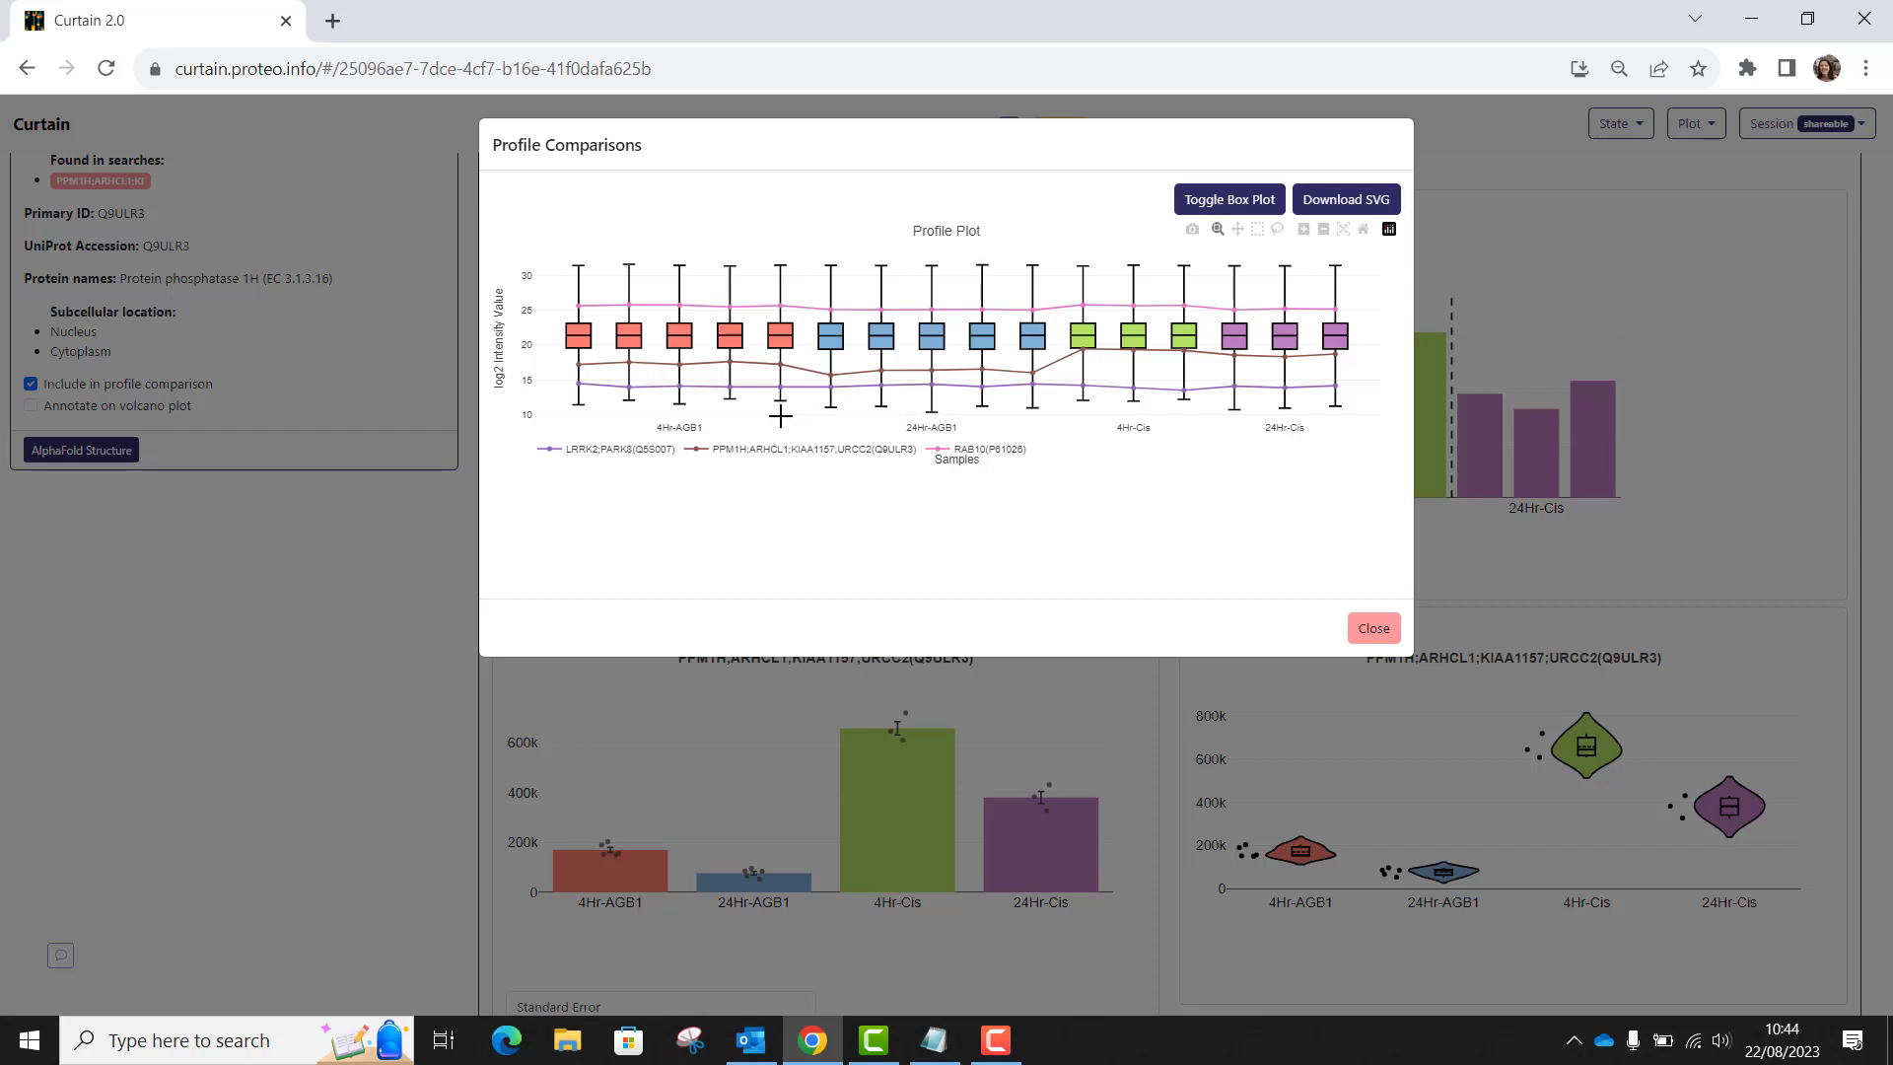
mouse_move(789, 402)
click(1371, 630)
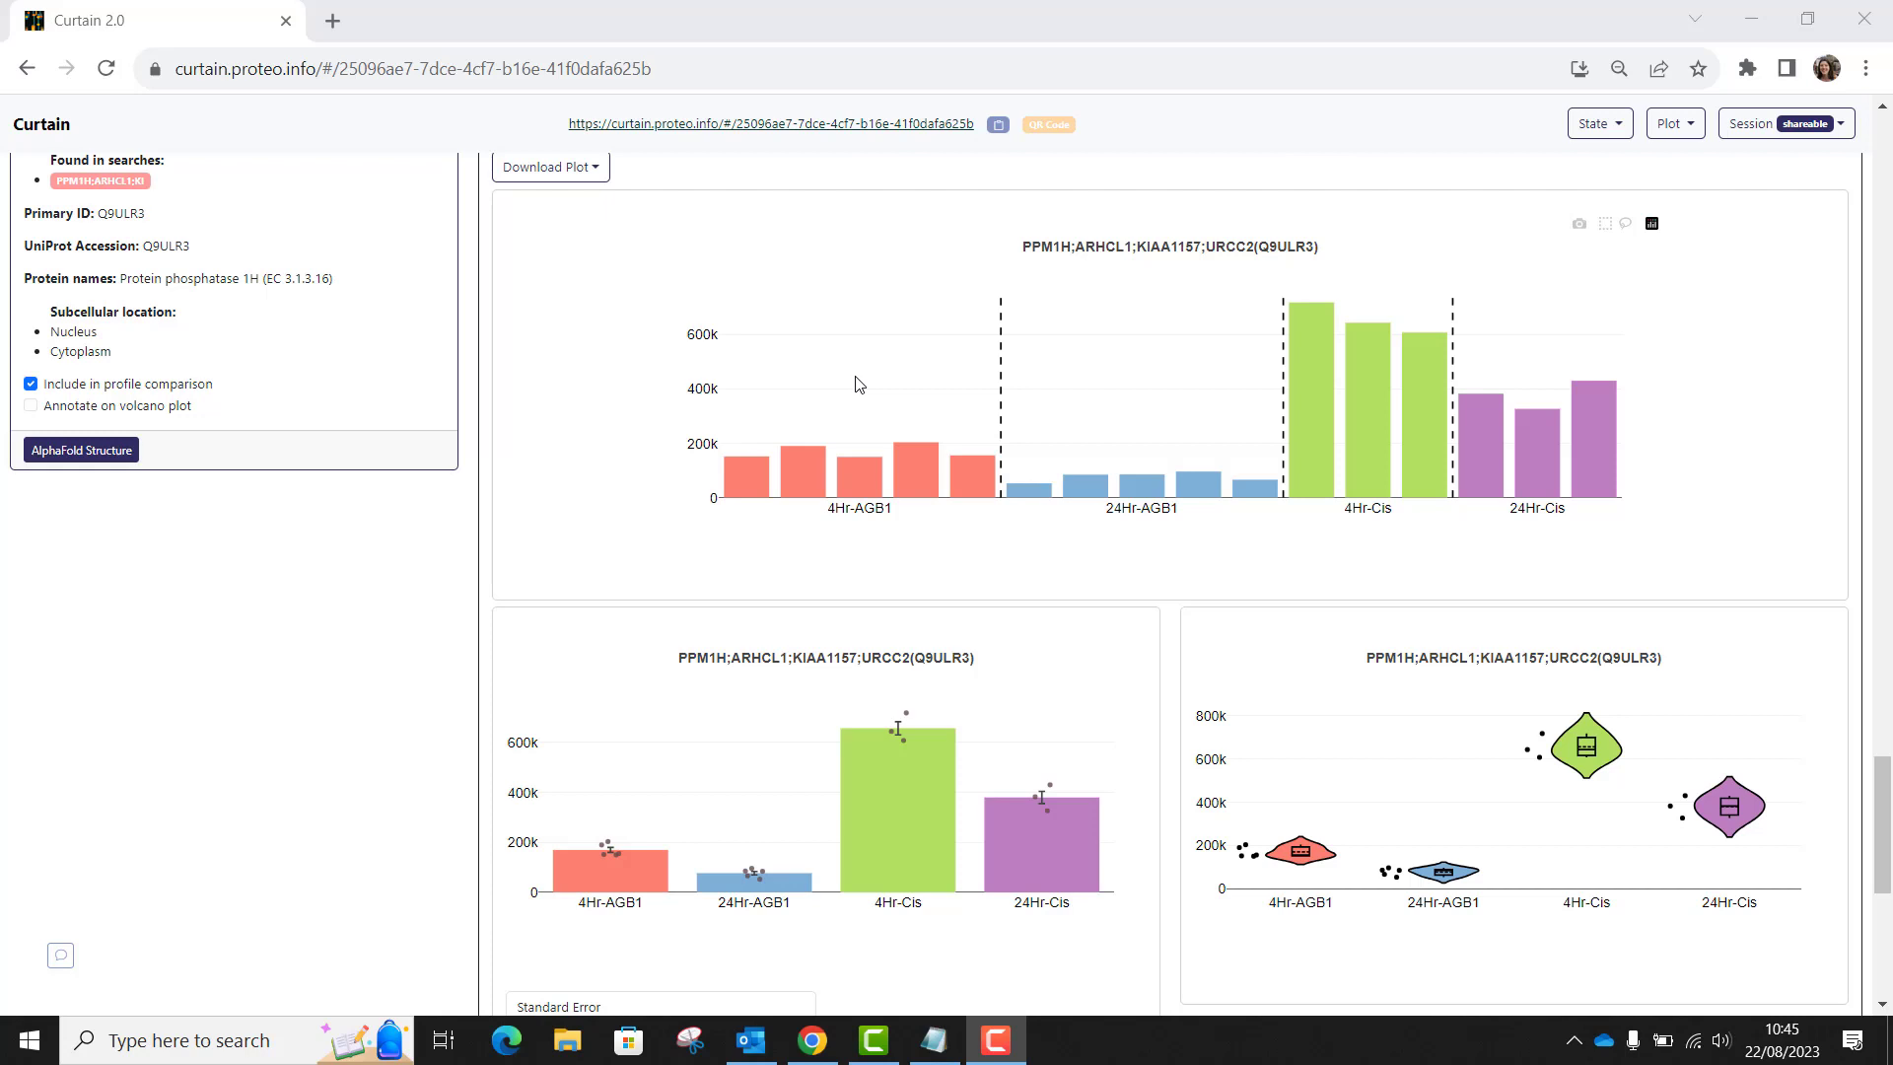
Expand the Rank Abundance Plot section and examine where the selected proteins sit on the abundance curve.
click(859, 385)
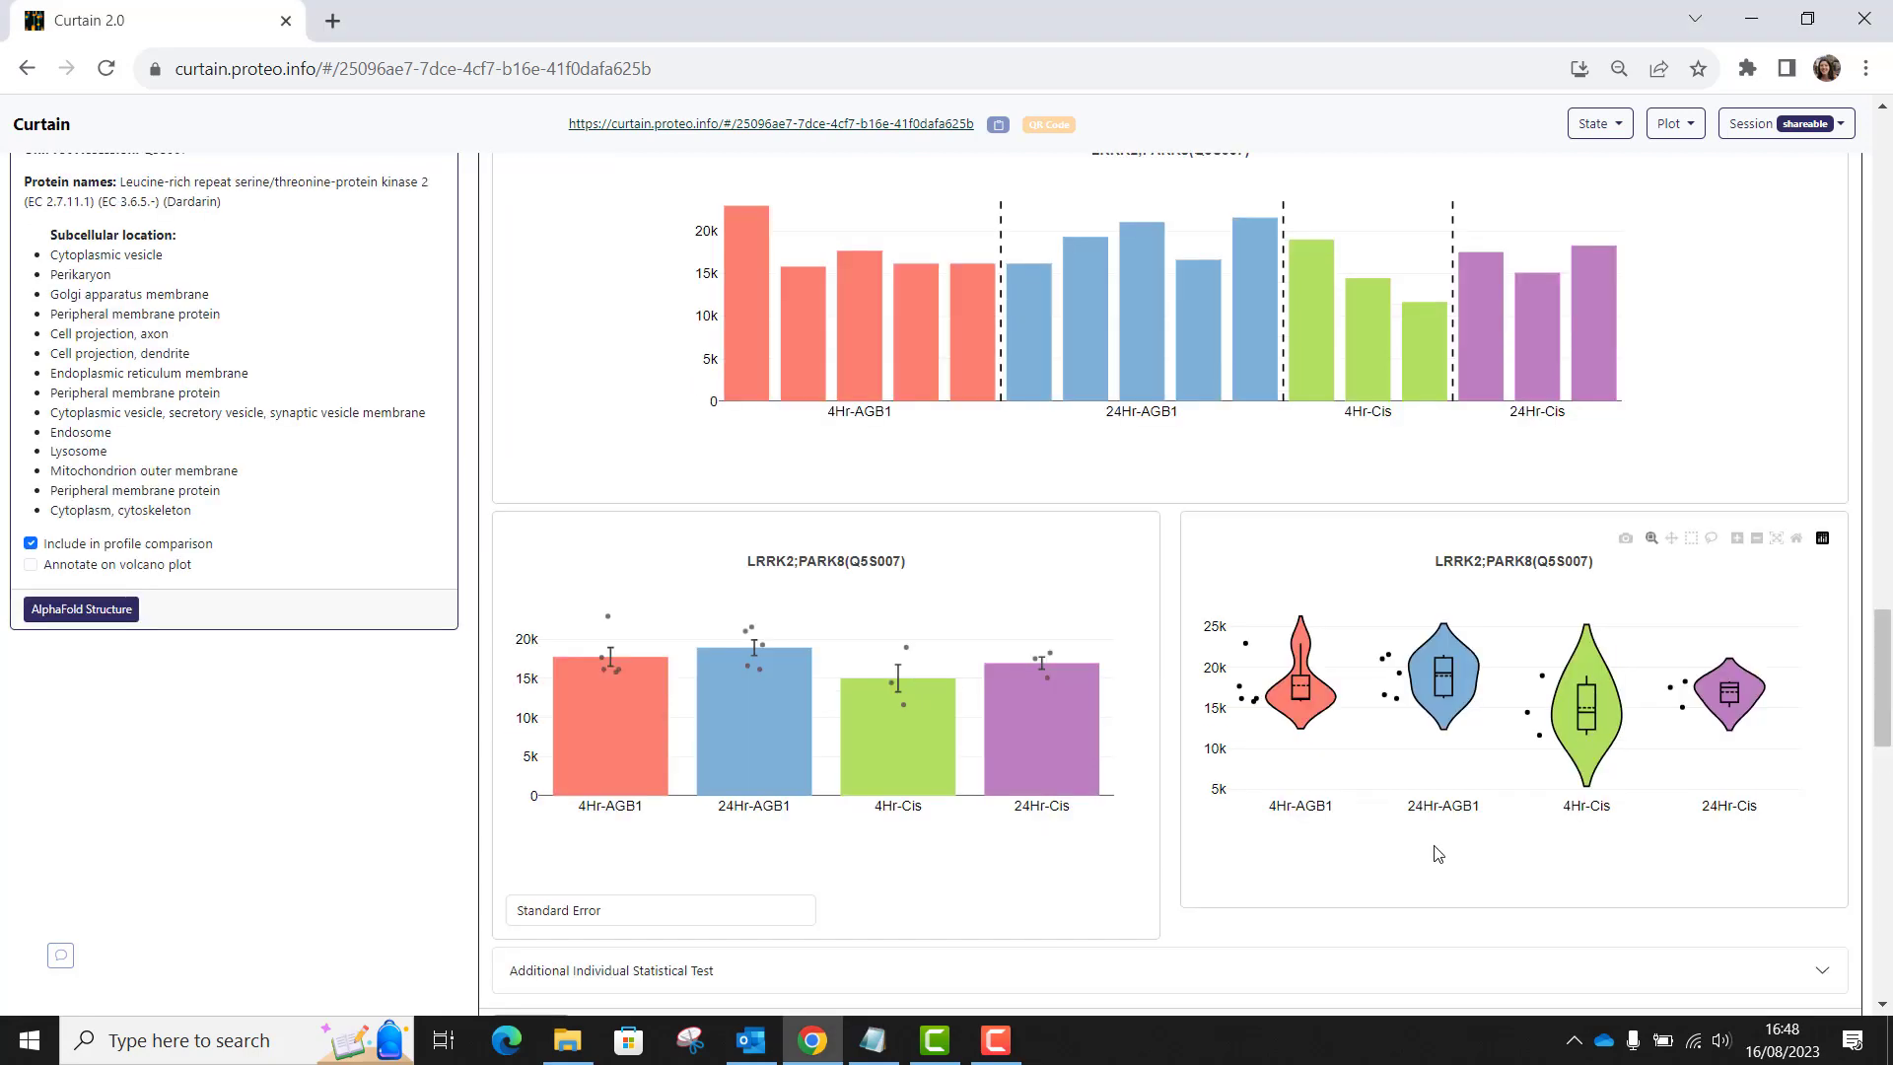
scroll(1434, 844, down, 5)
scroll(1433, 844, up, 8)
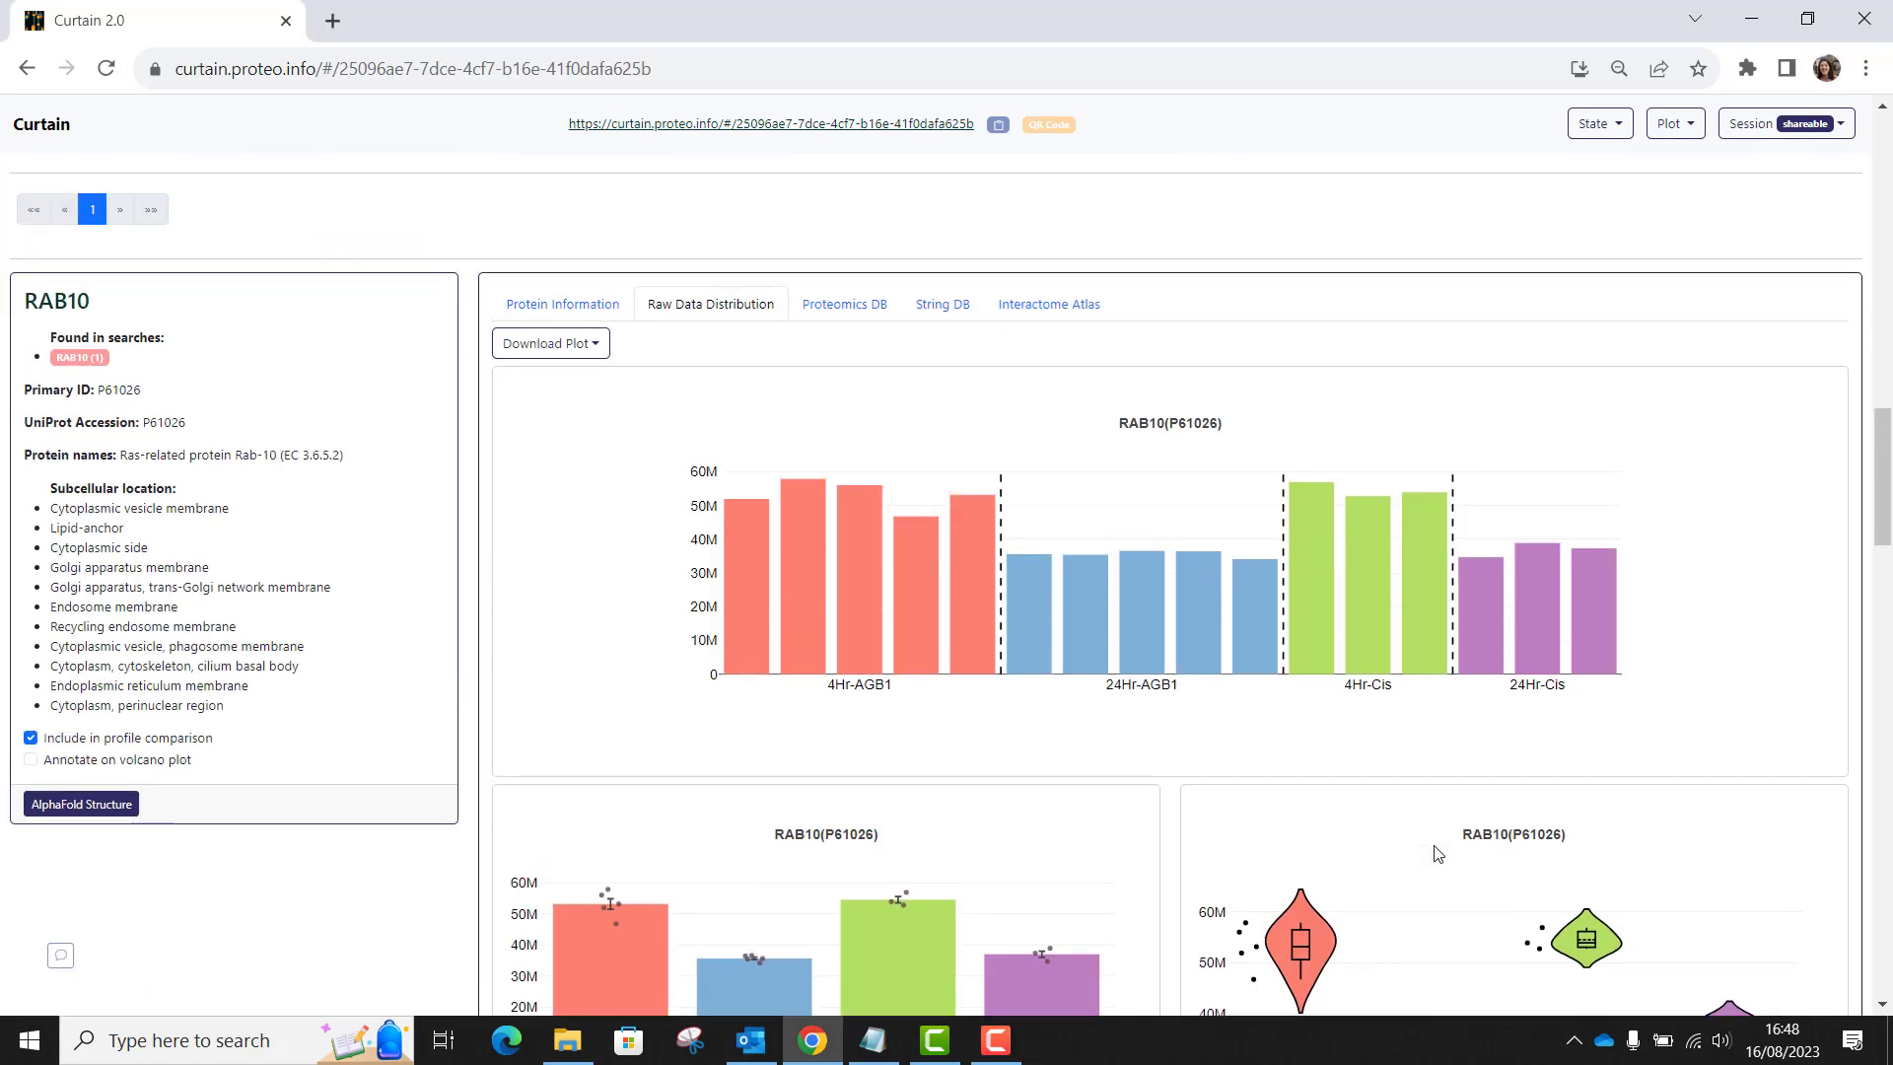
scroll(1437, 852, up, 6)
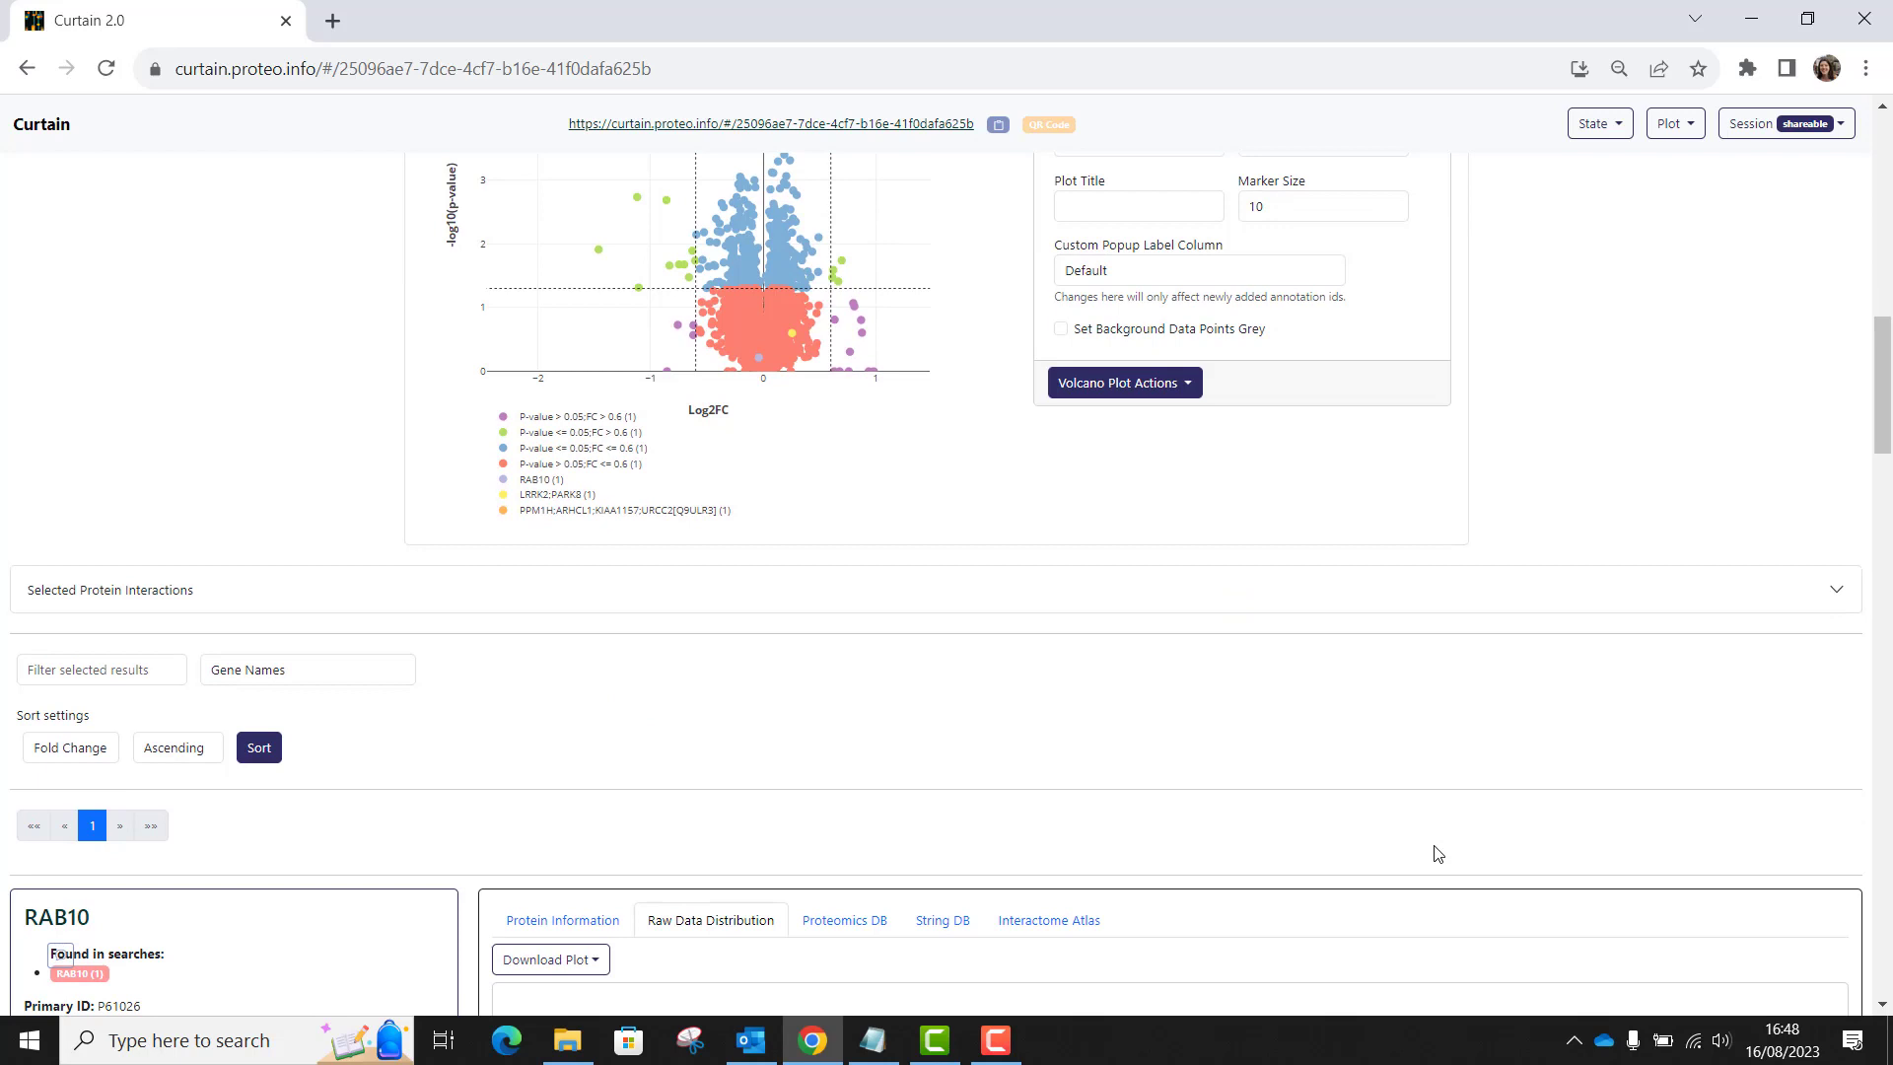
scroll(1428, 893, up, 8)
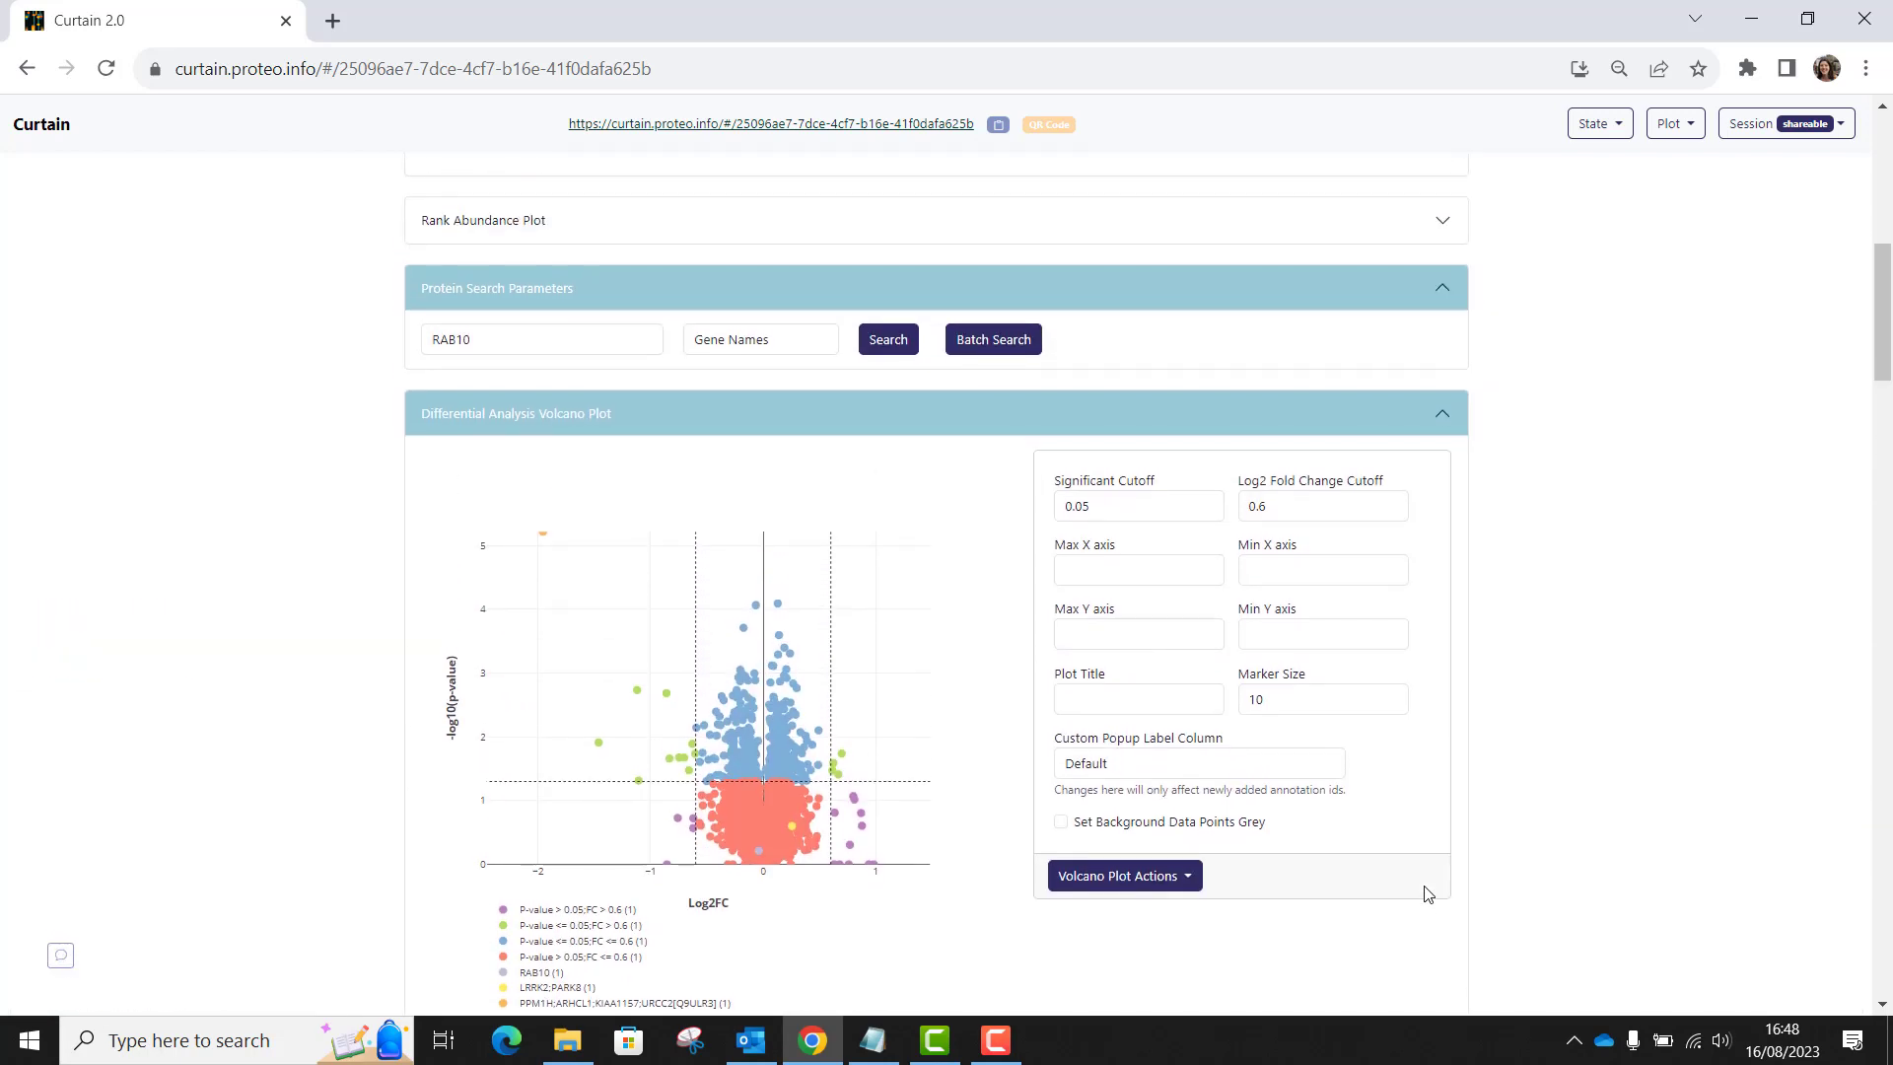
scroll(1426, 893, up, 1)
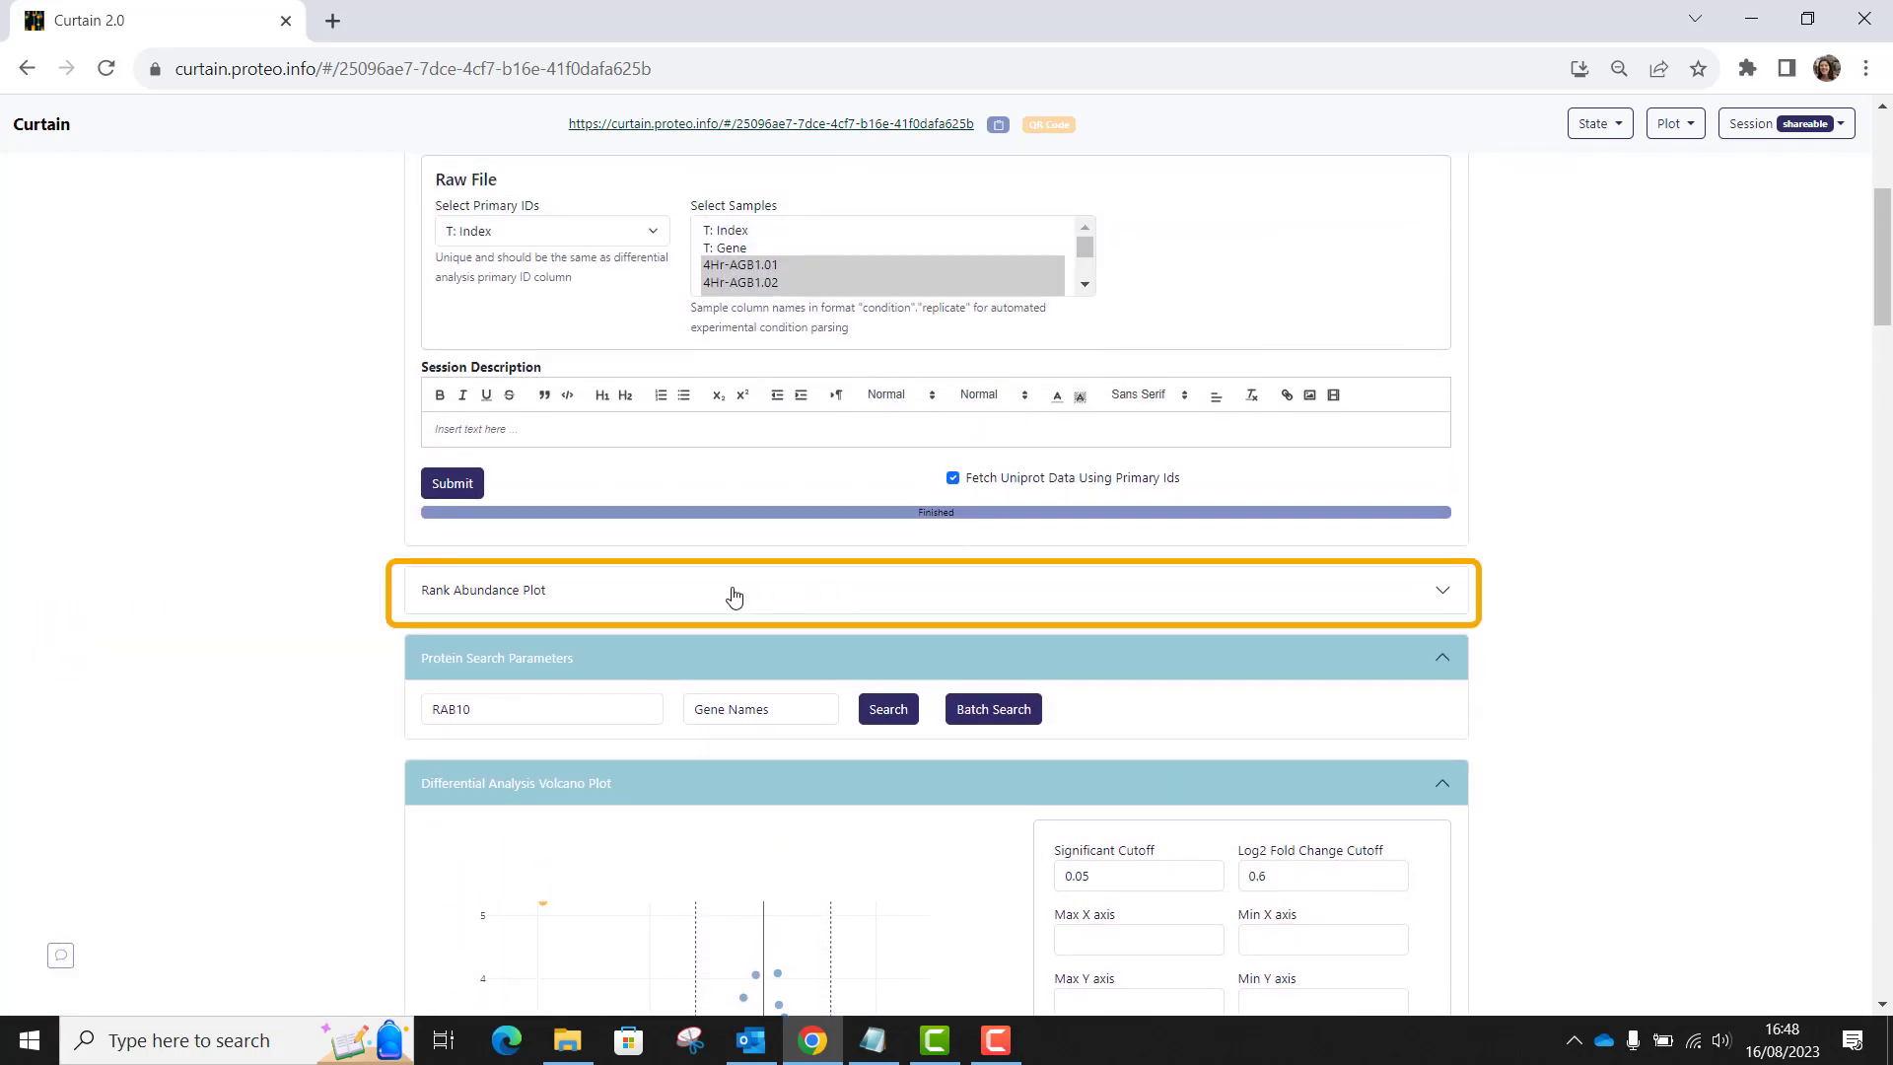
click(1447, 597)
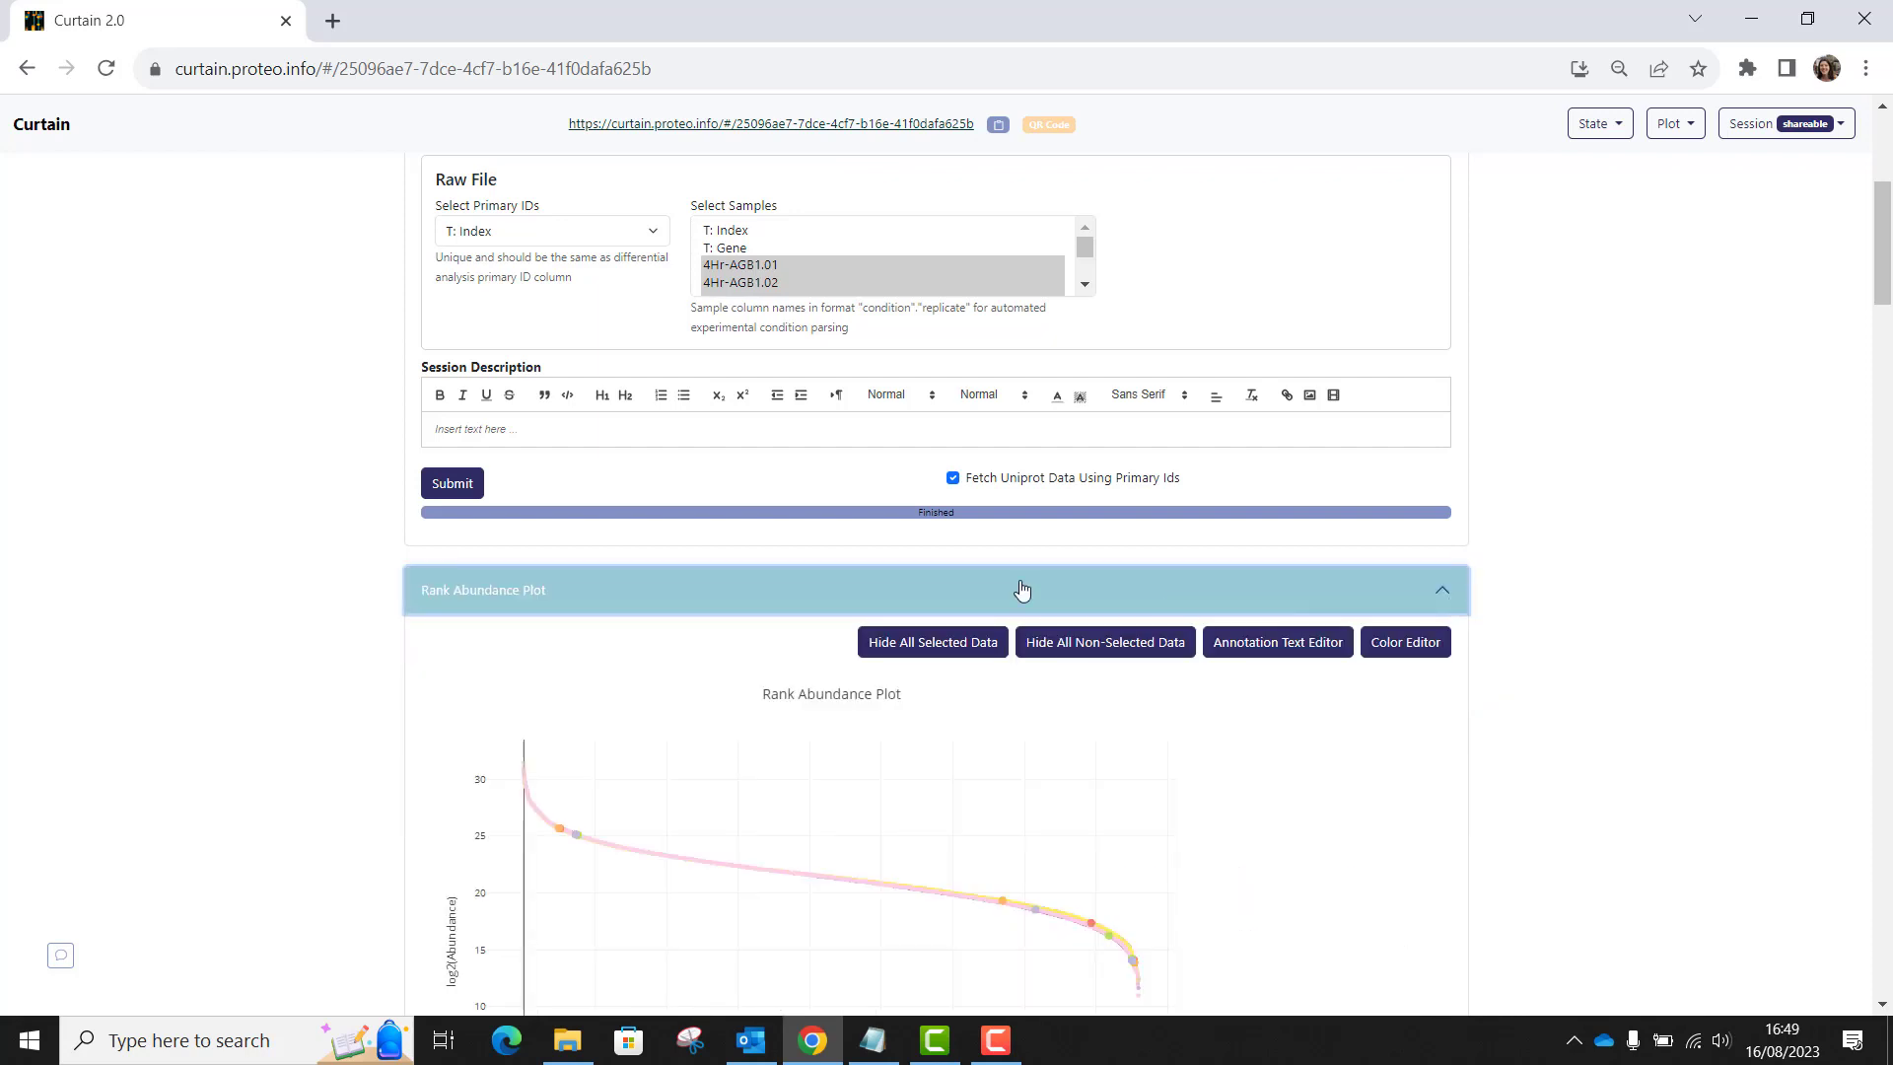
scroll(858, 695, down, 3)
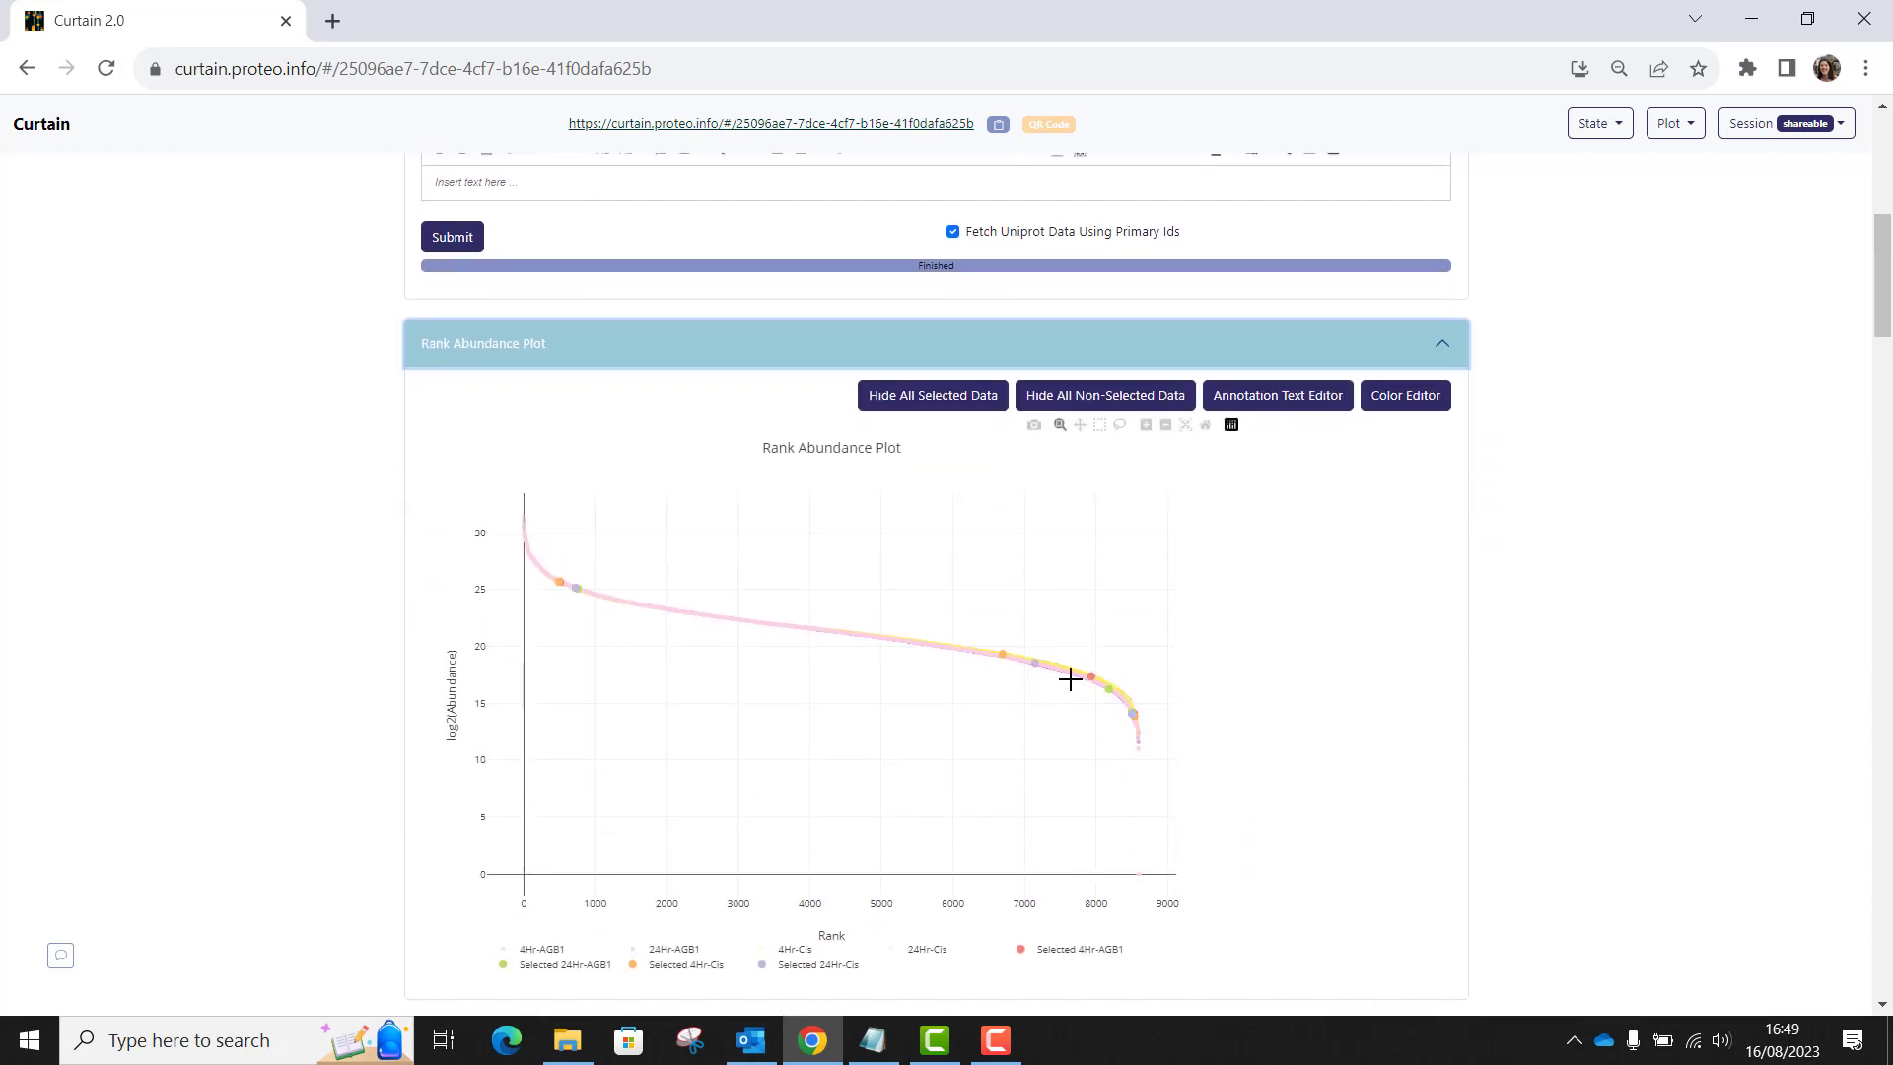
scroll(1331, 669, down, 1)
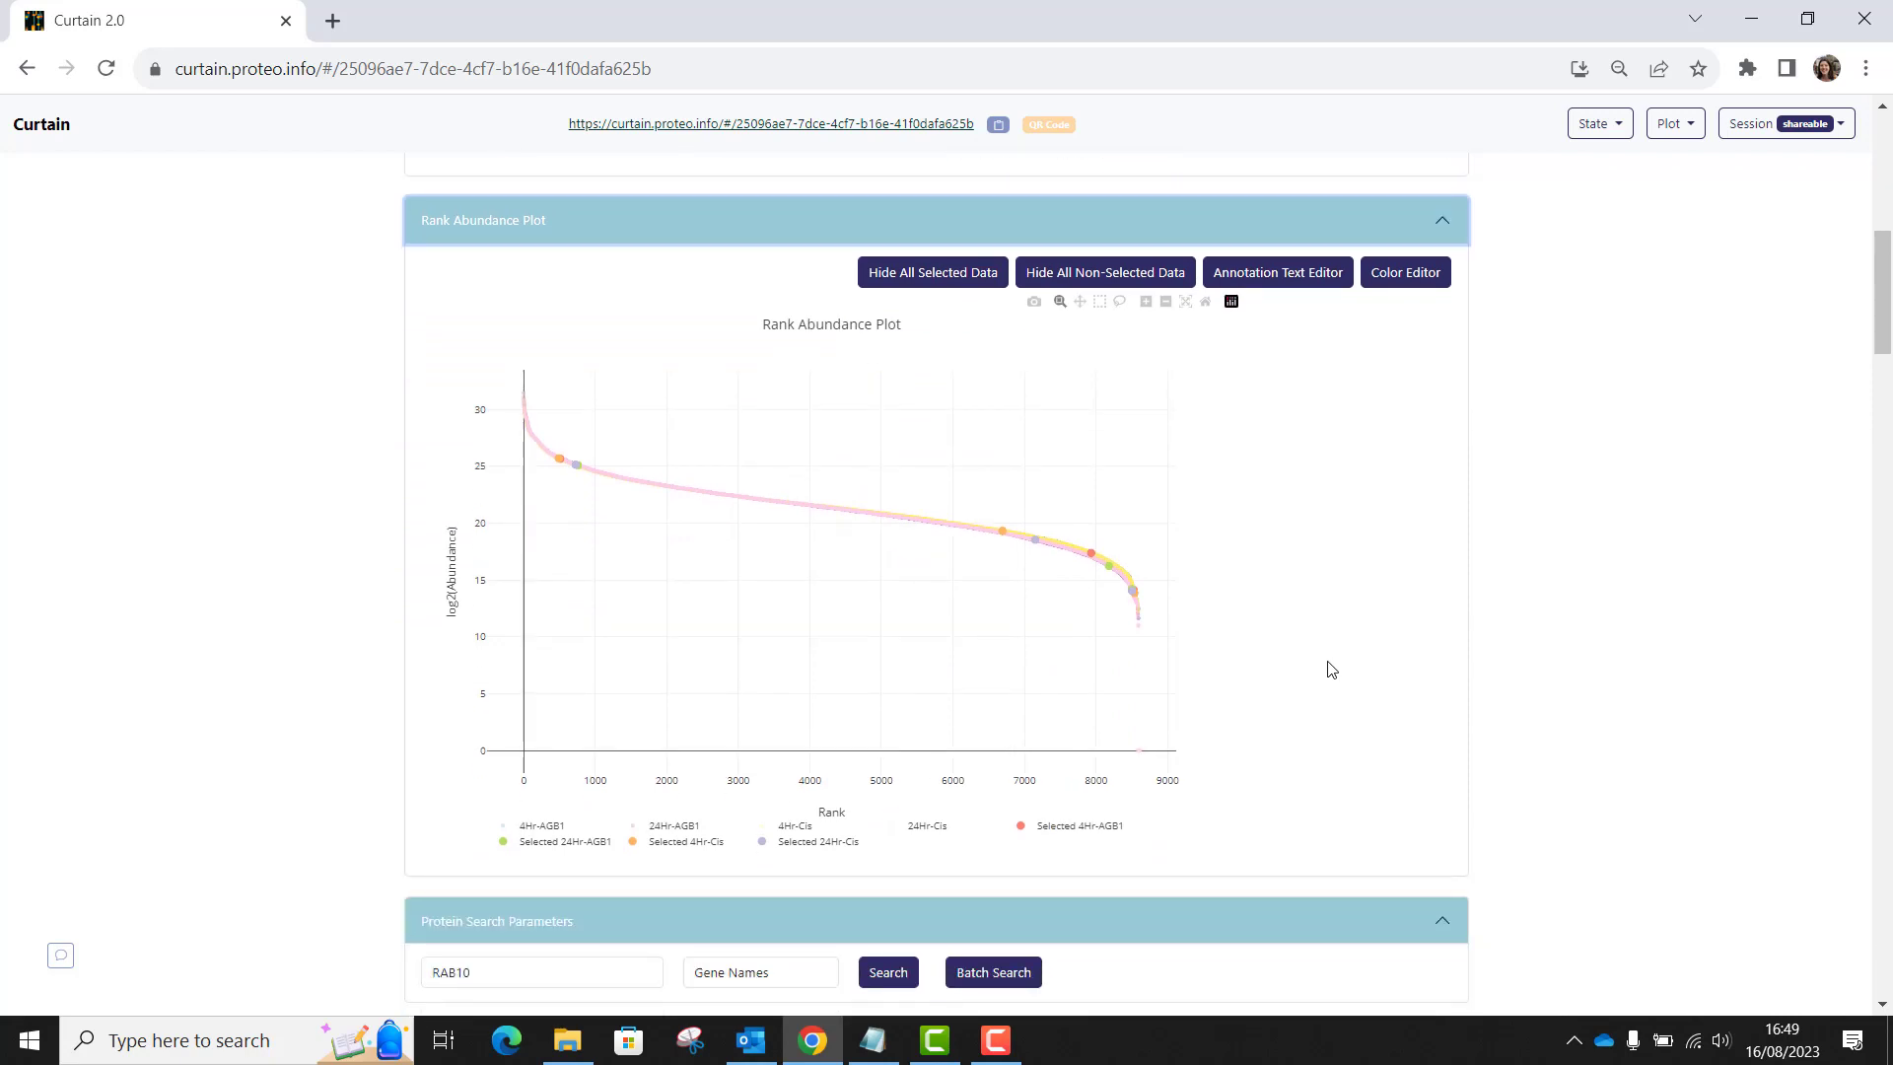
mouse_move(558, 455)
scroll(1592, 637, up, 8)
click(1678, 126)
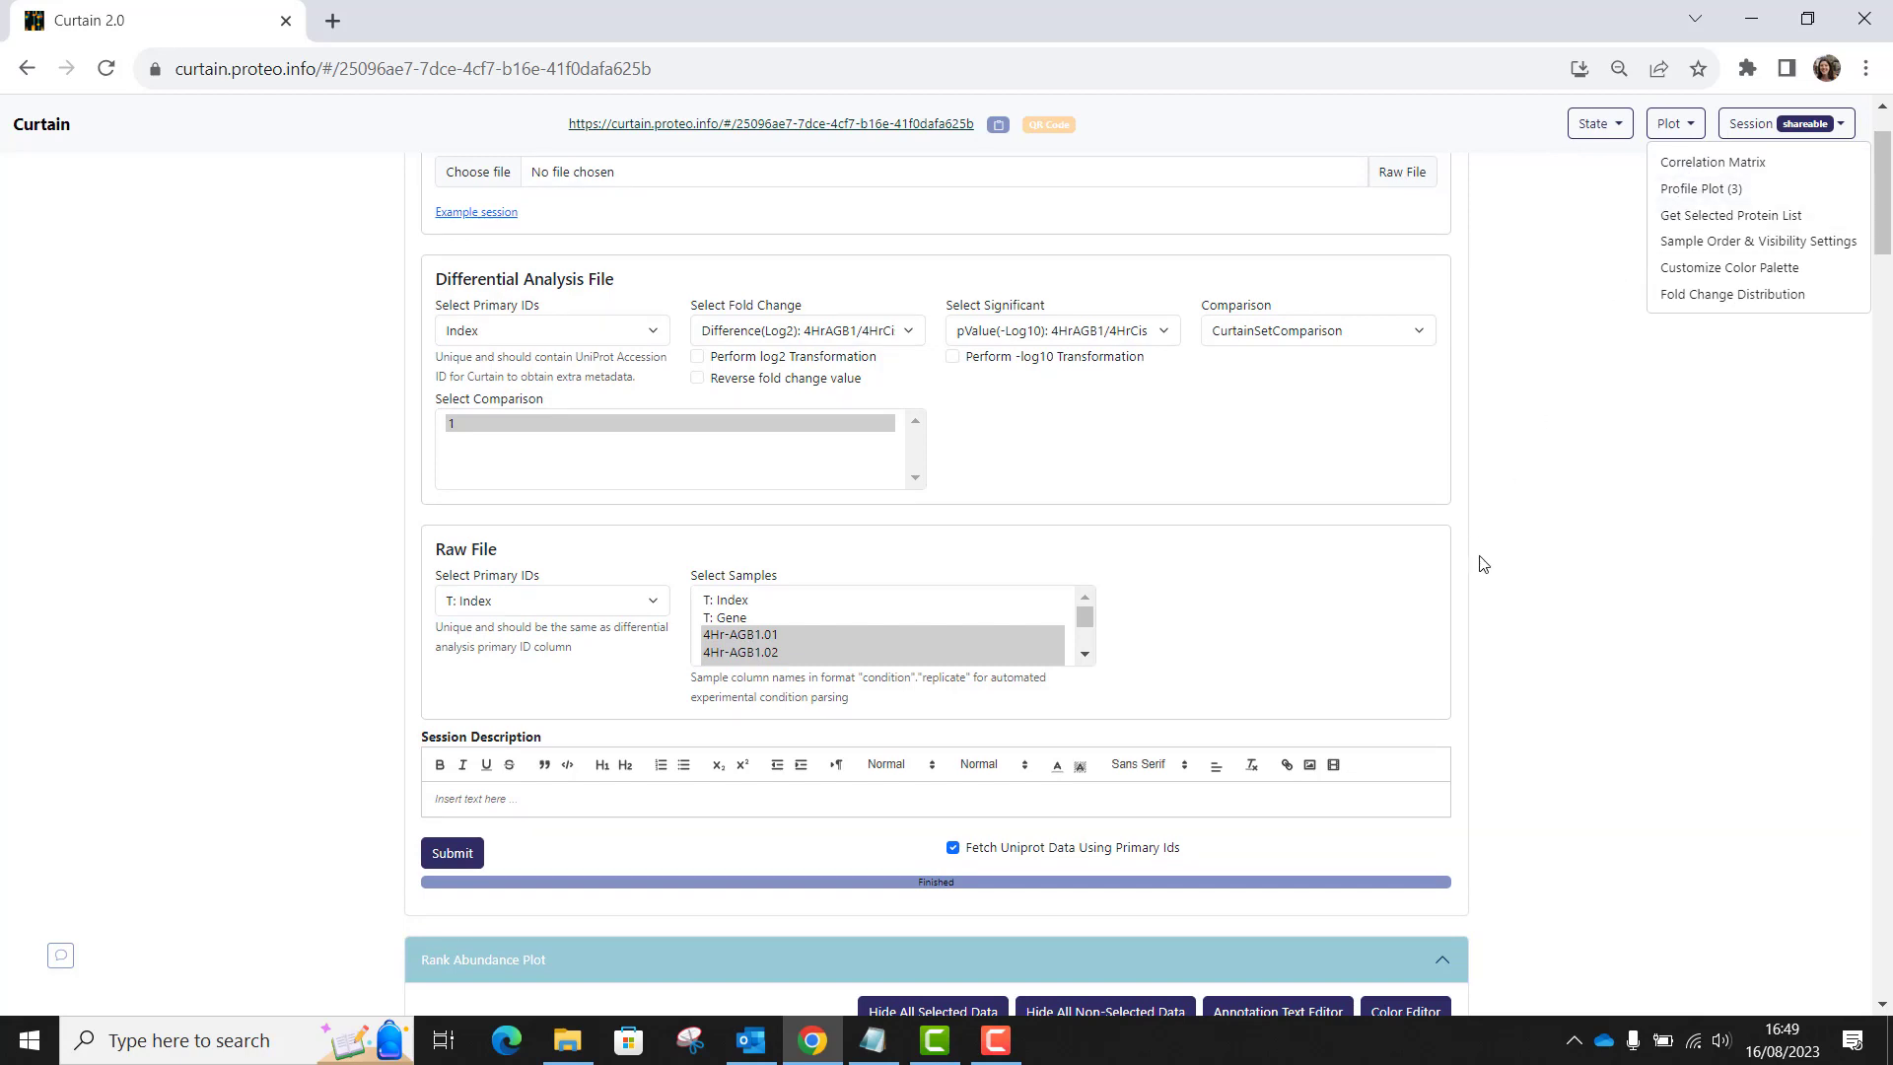
scroll(1490, 574, down, 8)
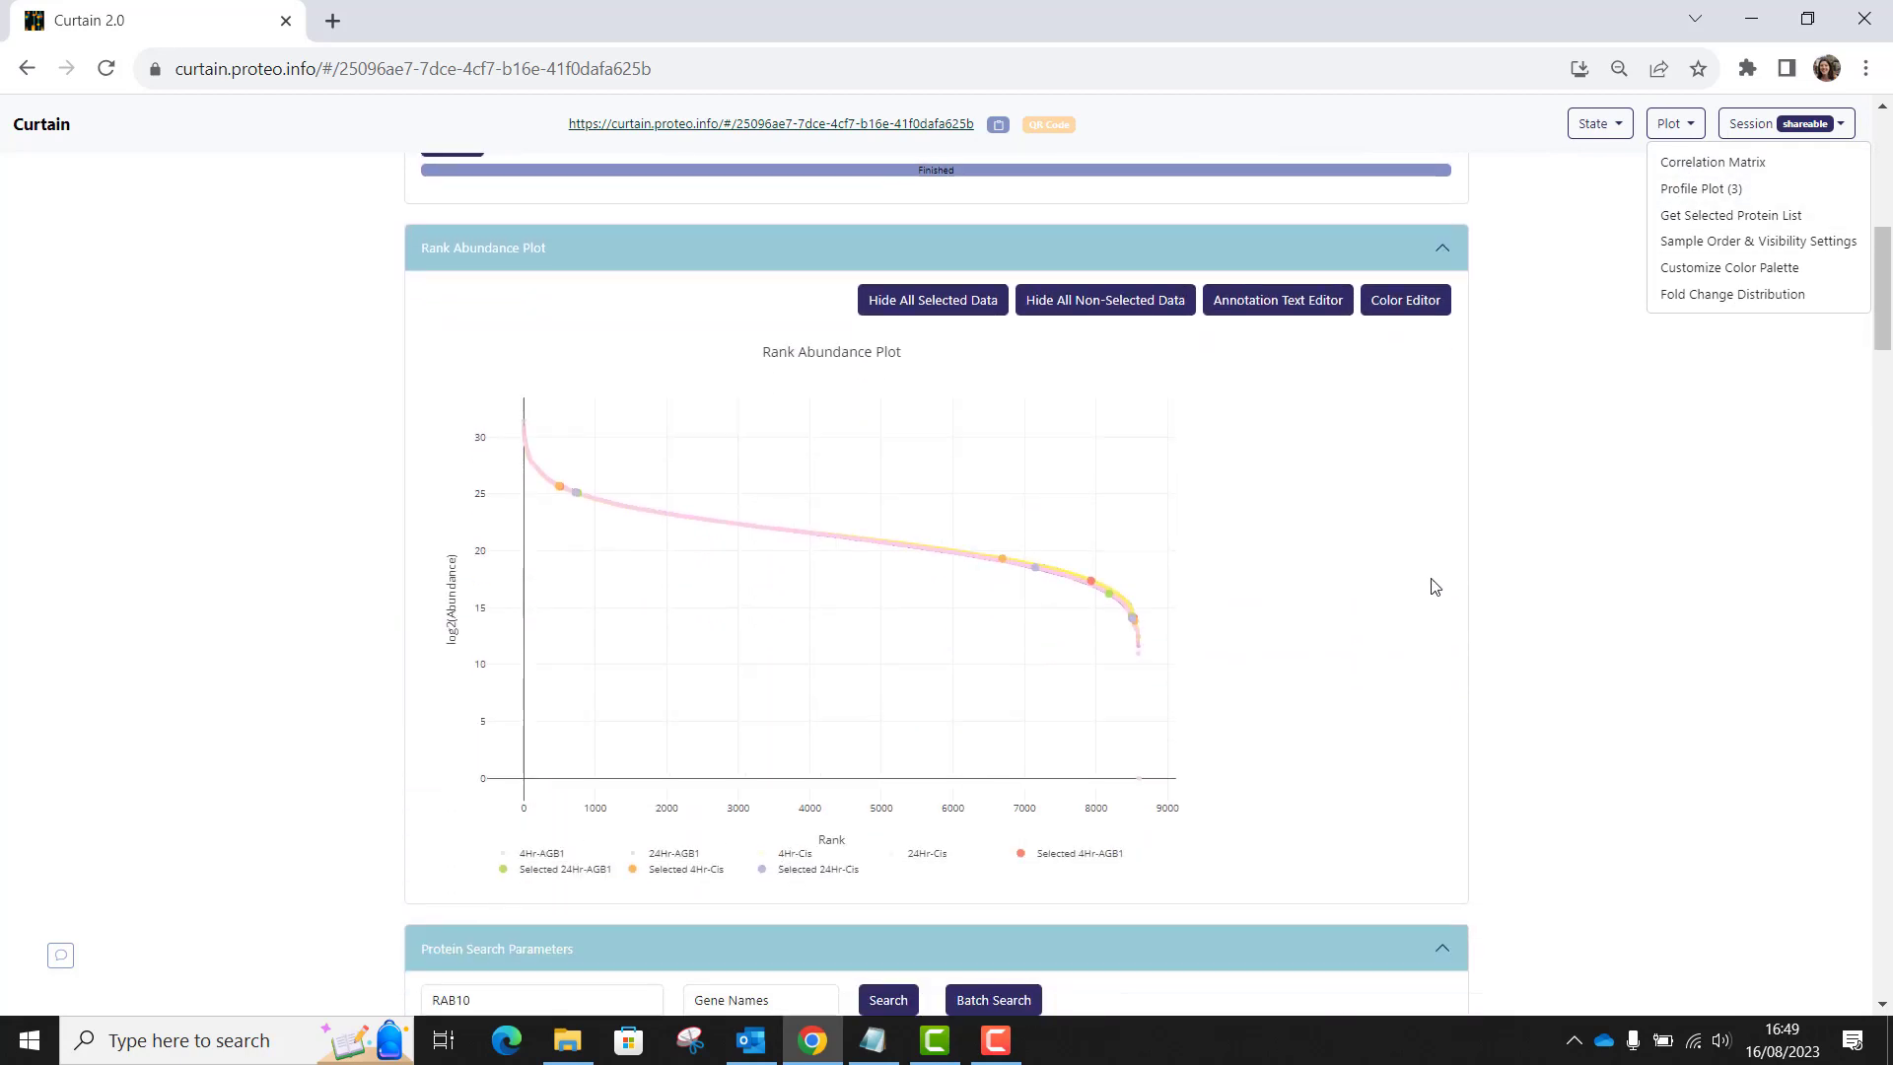